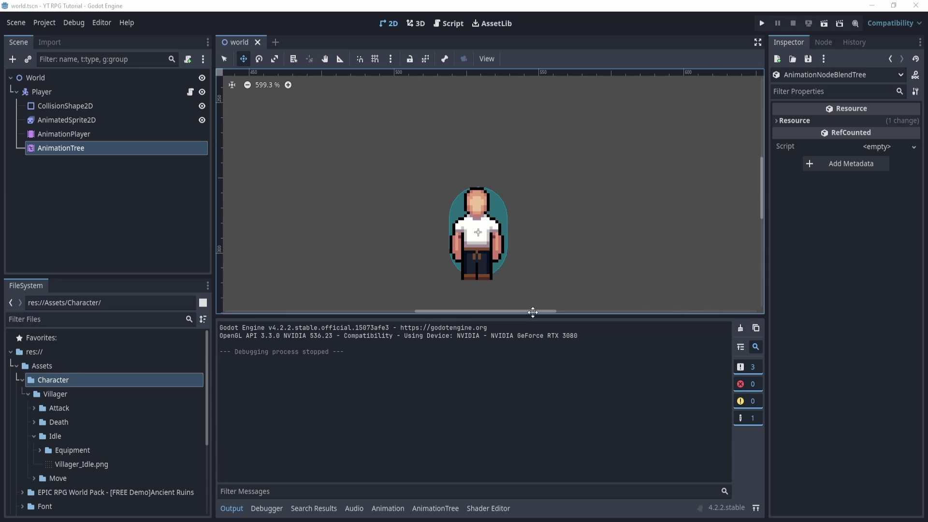
Open the AnimationTree state machine editor and enlarge its editing area
drag(535, 320, 528, 340)
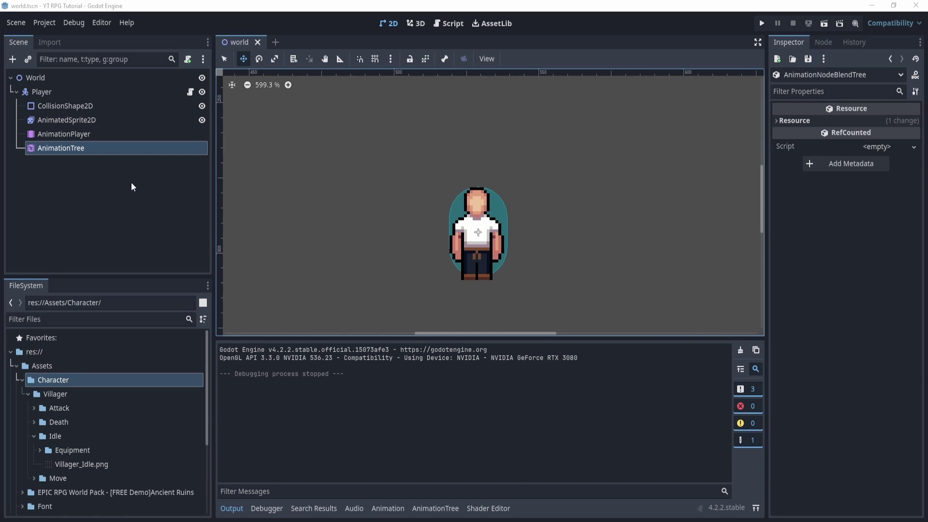
click(94, 149)
click(89, 135)
click(88, 149)
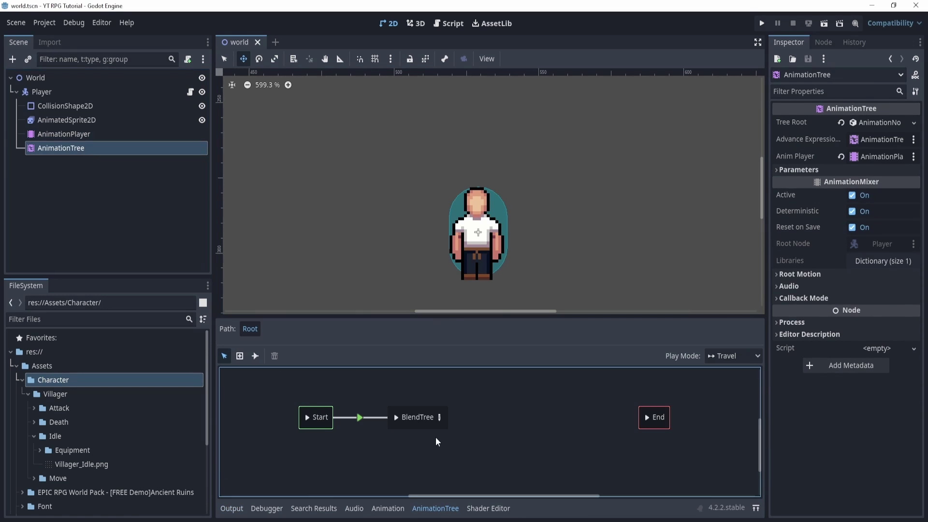
drag(447, 316, 445, 257)
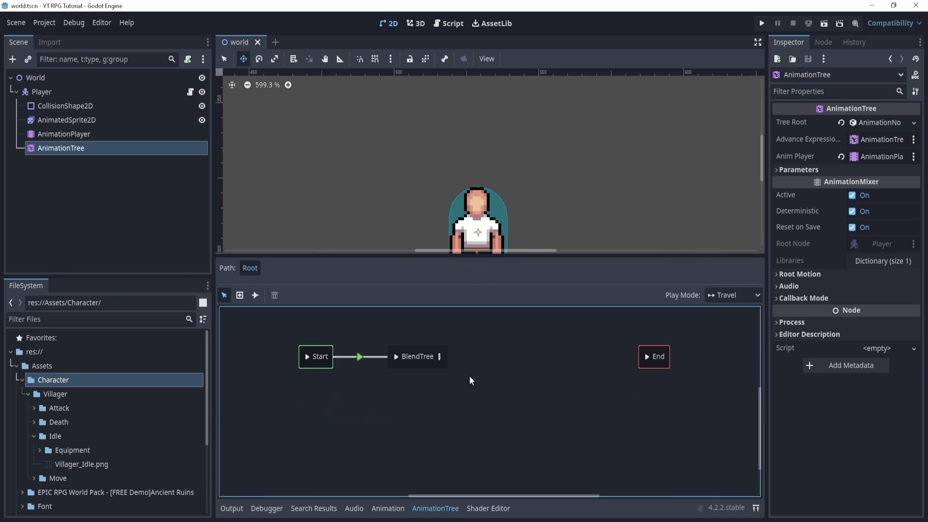
Rename the existing BlendTree state to Idle
double_click(411, 358)
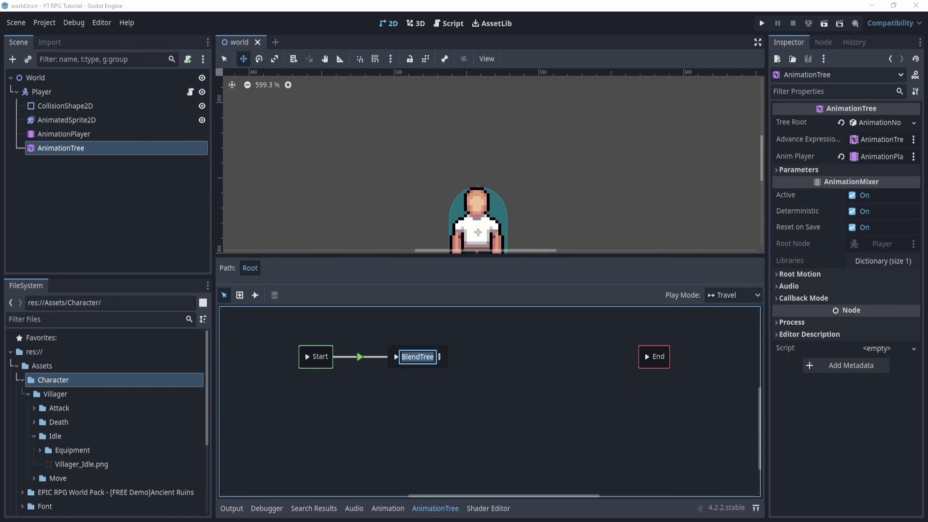
key(Return)
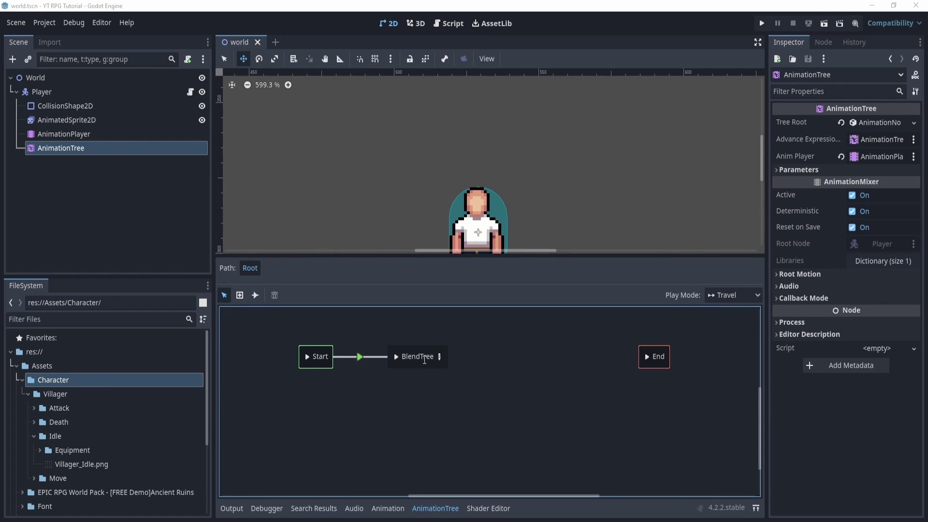
double_click(427, 358)
text(Idle)
key(Return)
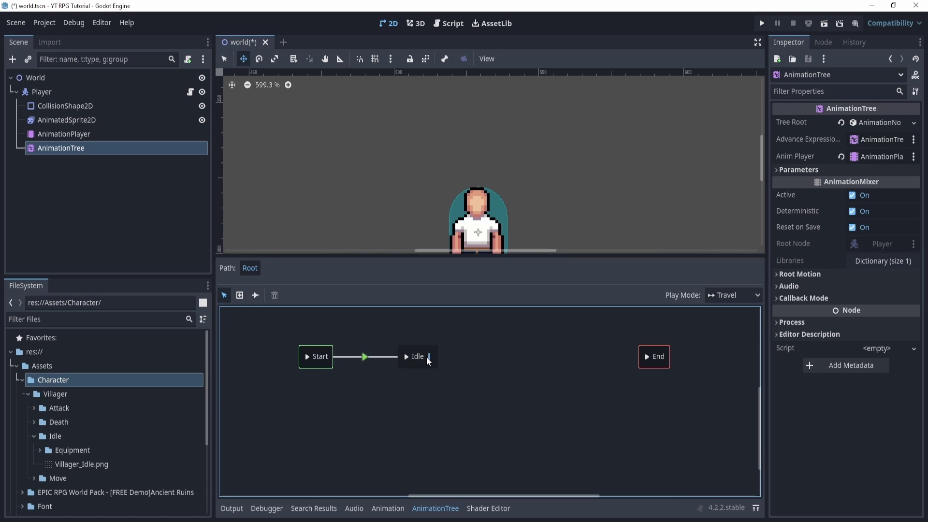
Add three more BlendTree states to the state machine graph
right_click(407, 403)
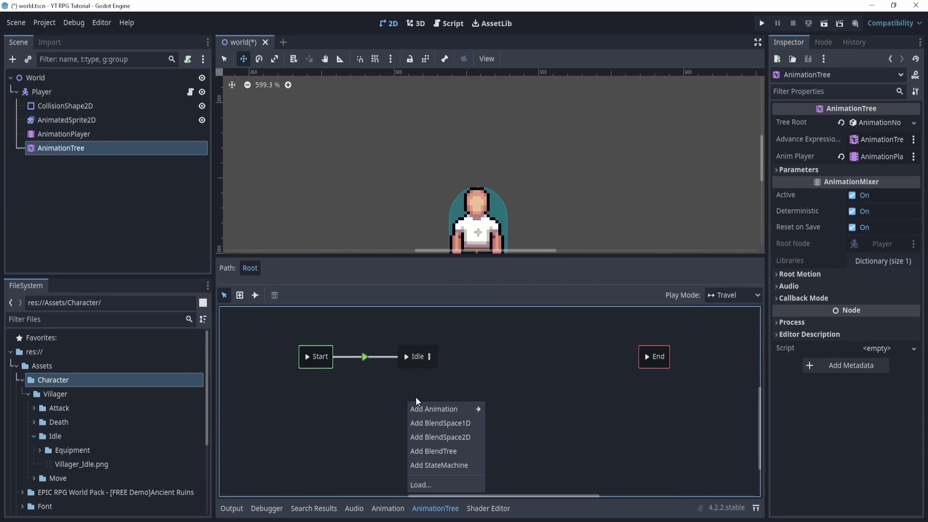
click(470, 455)
right_click(515, 360)
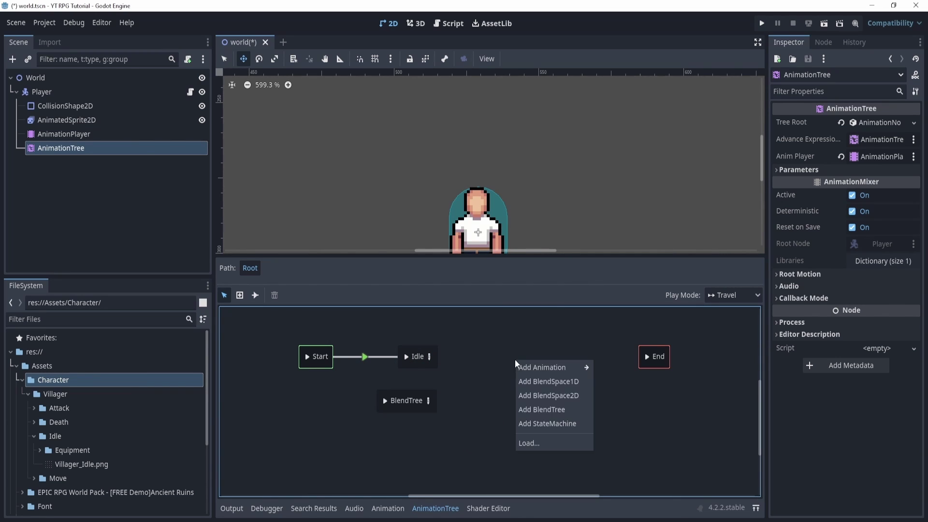
click(541, 411)
right_click(496, 419)
click(552, 467)
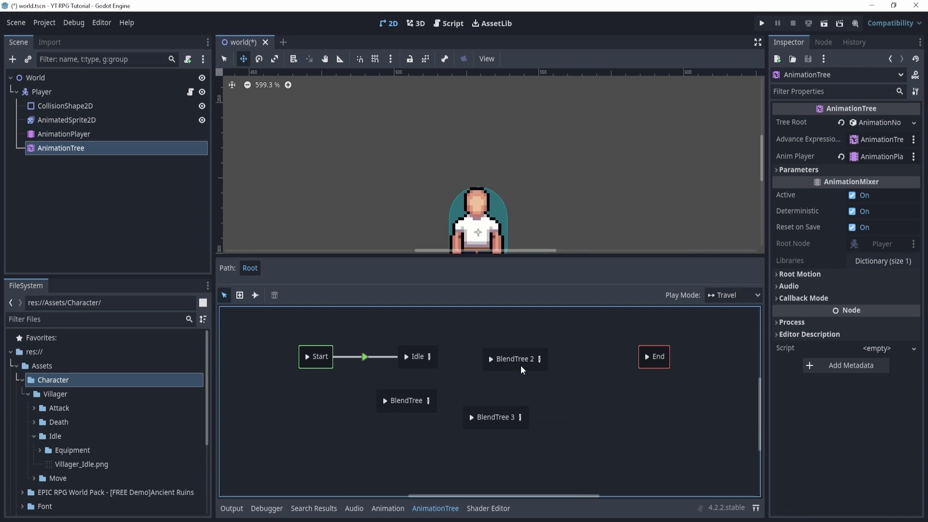
Rename the three new BlendTree states to Attack, Walk and Death
double_click(520, 360)
text(Attack)
key(Return)
double_click(495, 416)
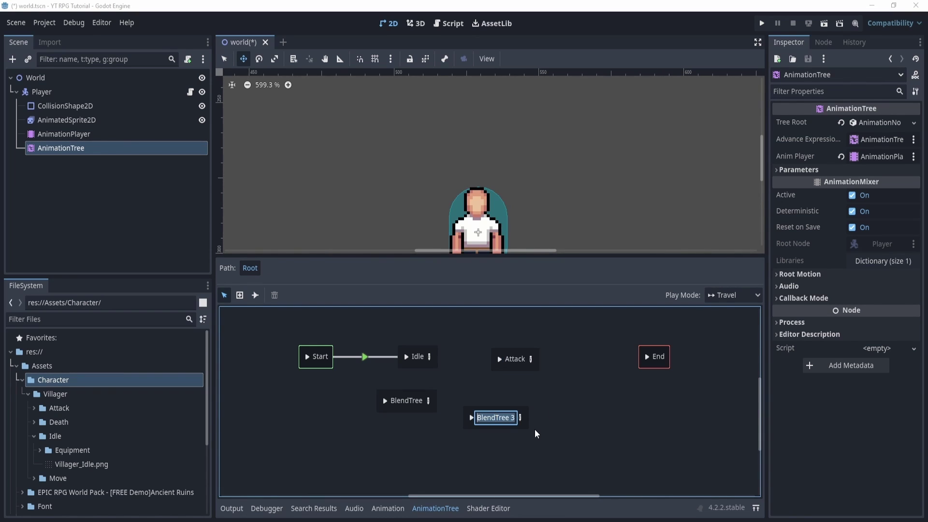
text(Walk)
key(Return)
click(399, 394)
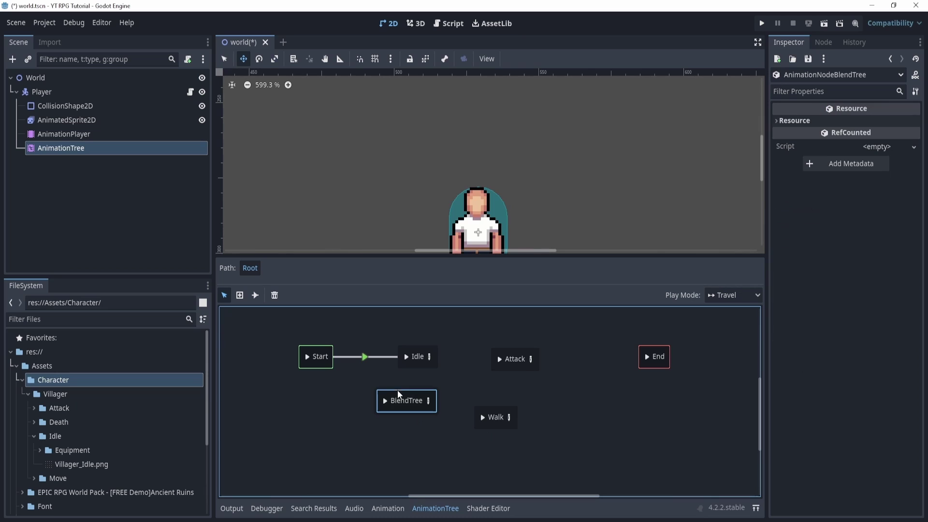
double_click(399, 394)
text(Death)
key(Return)
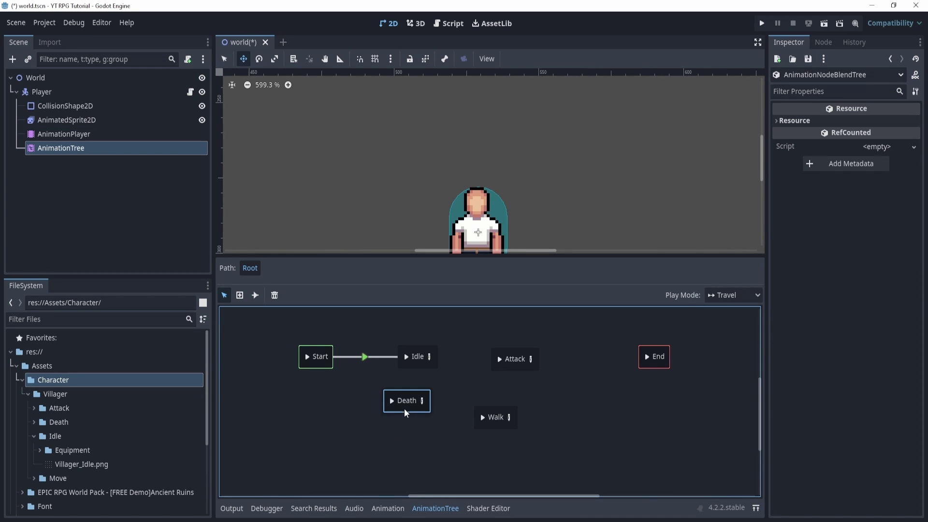
Arrange the states: Death lower left, Walk beside it, Attack nudged slightly
drag(406, 406, 338, 430)
click(485, 425)
drag(486, 432, 415, 439)
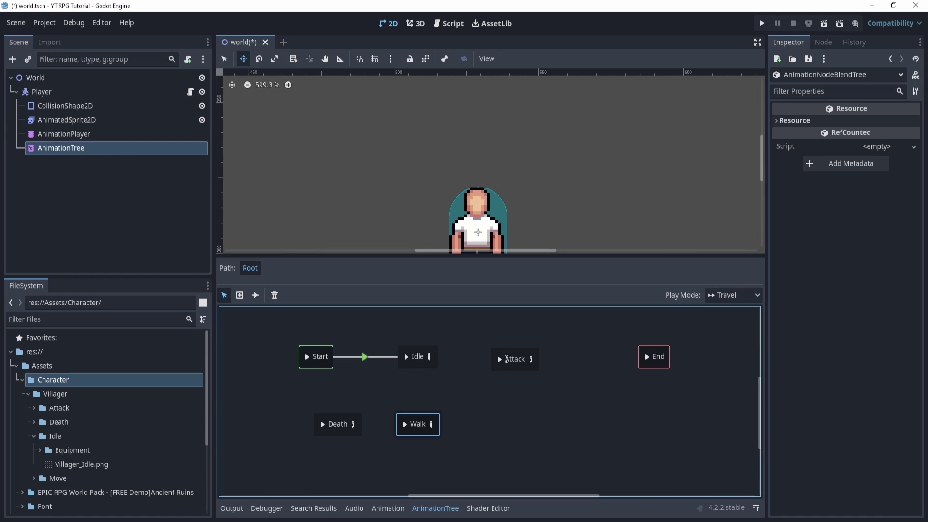
drag(506, 359, 503, 364)
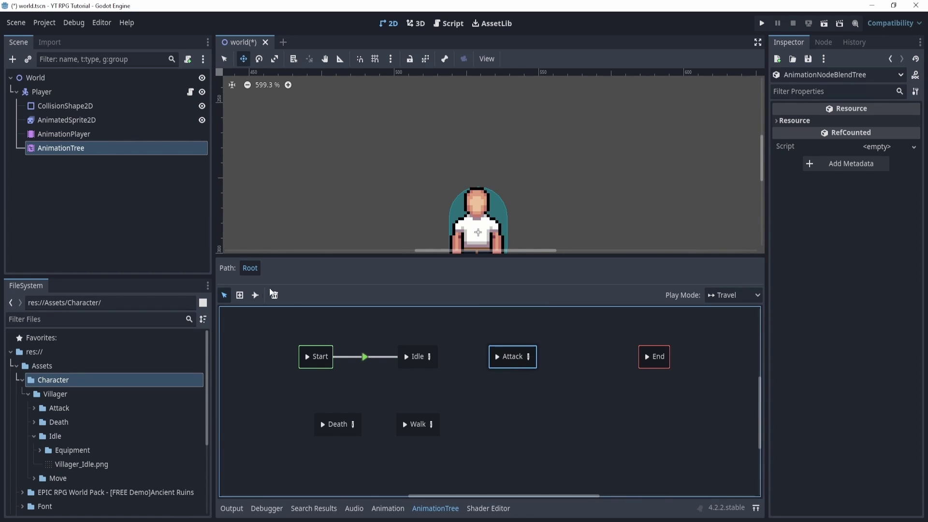
Draw two-way transitions between Idle, Walk and Attack with the Connect Nodes tool
click(255, 296)
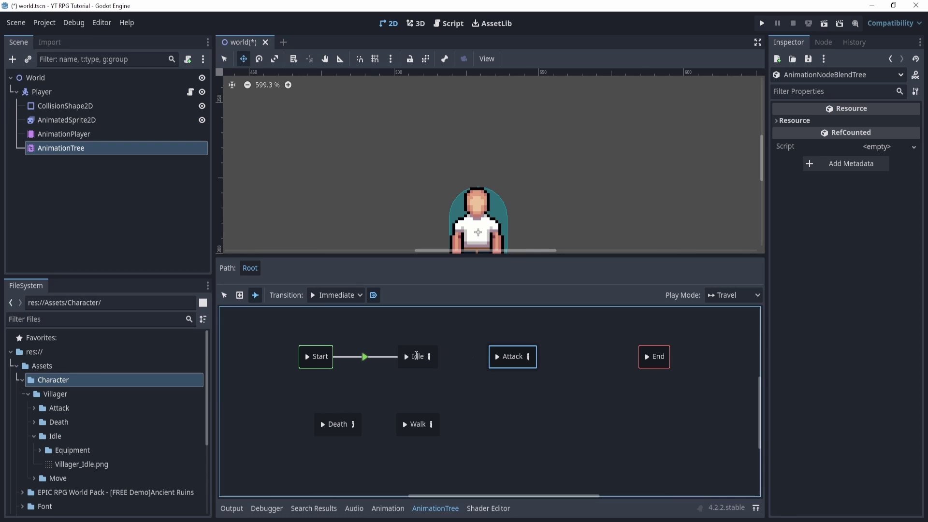
drag(421, 358, 507, 358)
mouse_move(425, 360)
mouse_down()
mouse_move(440, 409)
mouse_move(419, 424)
mouse_move(433, 340)
mouse_up()
click(551, 443)
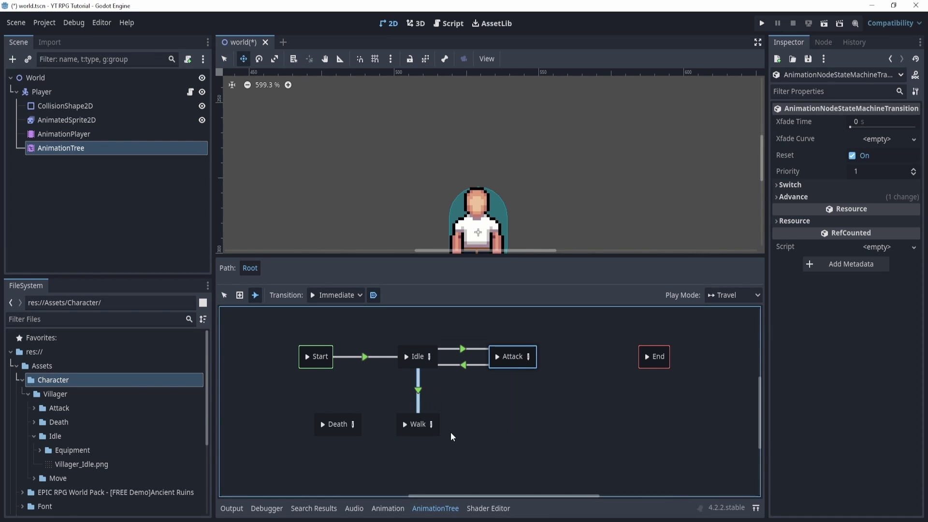
drag(431, 426, 428, 364)
mouse_move(510, 362)
mouse_down()
mouse_move(425, 423)
mouse_move(506, 358)
mouse_up()
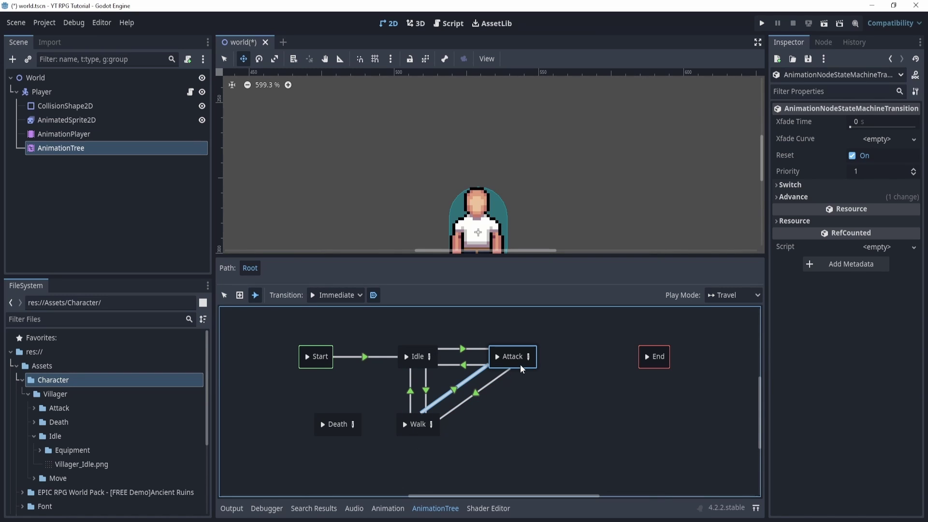
Set the selected transition's Advance Mode to Enabled
click(224, 295)
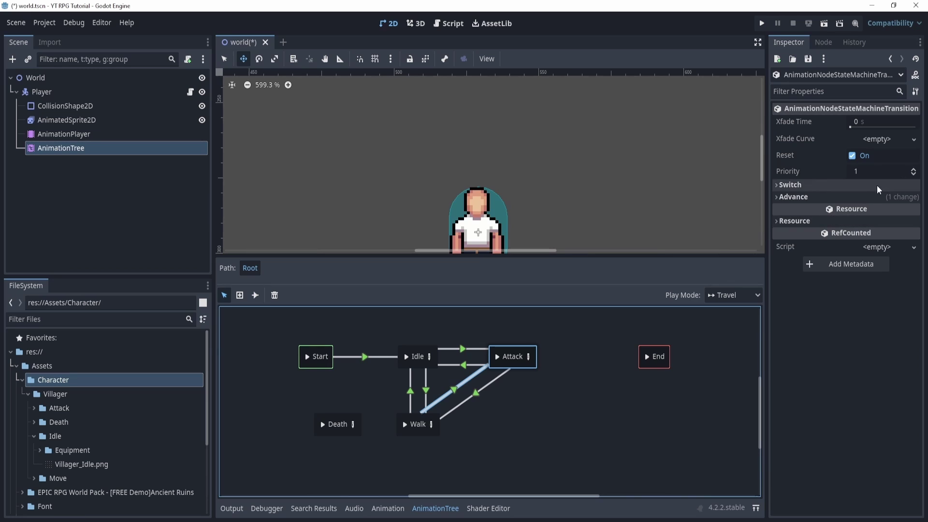
click(840, 201)
click(844, 210)
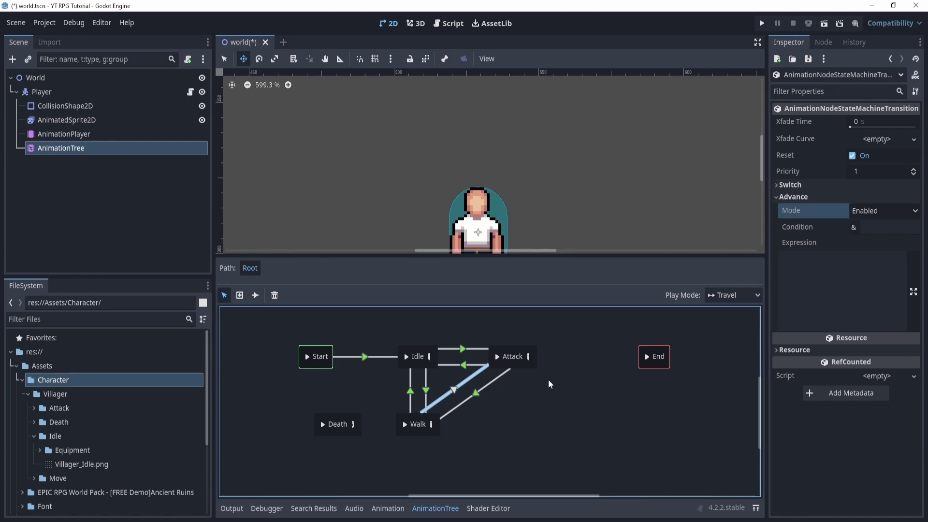
Set Advance Mode to Enabled on the Idle→Attack and Walk→Attack transitions
click(463, 349)
click(875, 197)
click(844, 210)
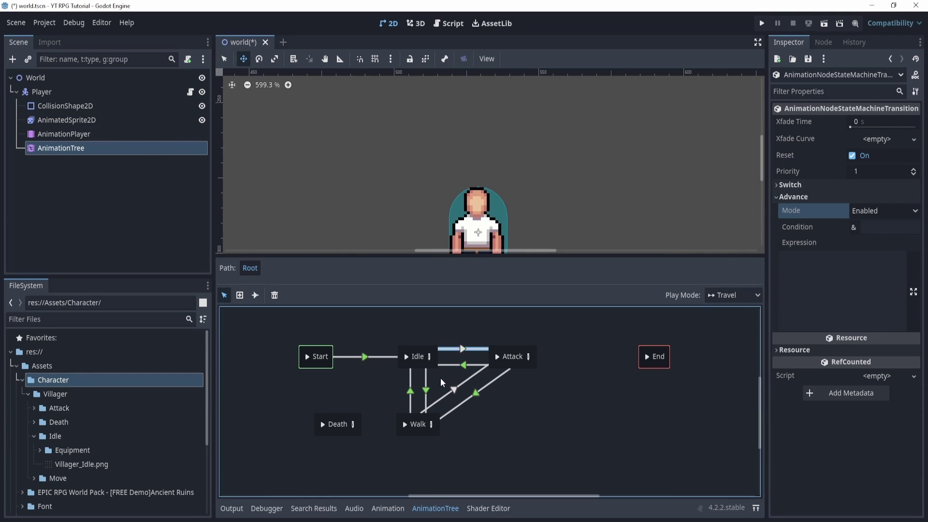
click(476, 398)
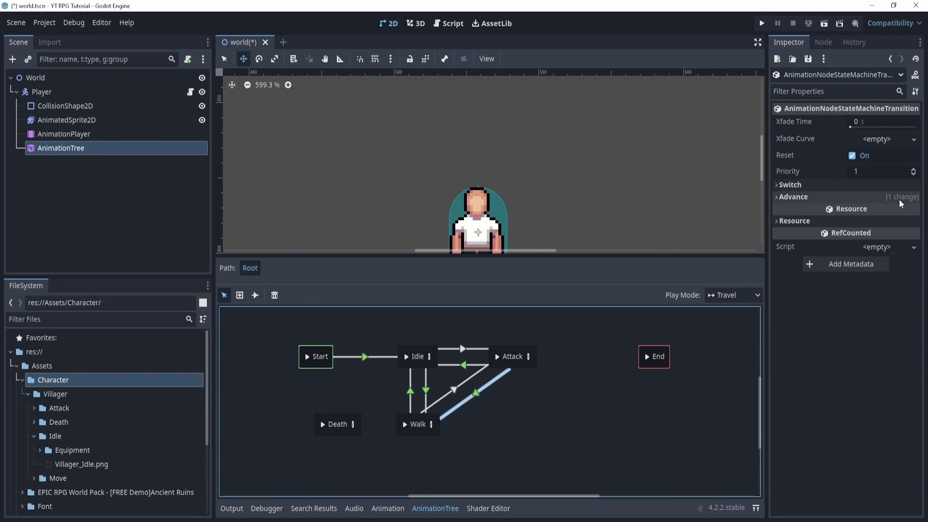
click(894, 197)
click(843, 211)
Set Advance Mode to Enabled on the Idle→Walk and Walk→Idle transitions
click(424, 393)
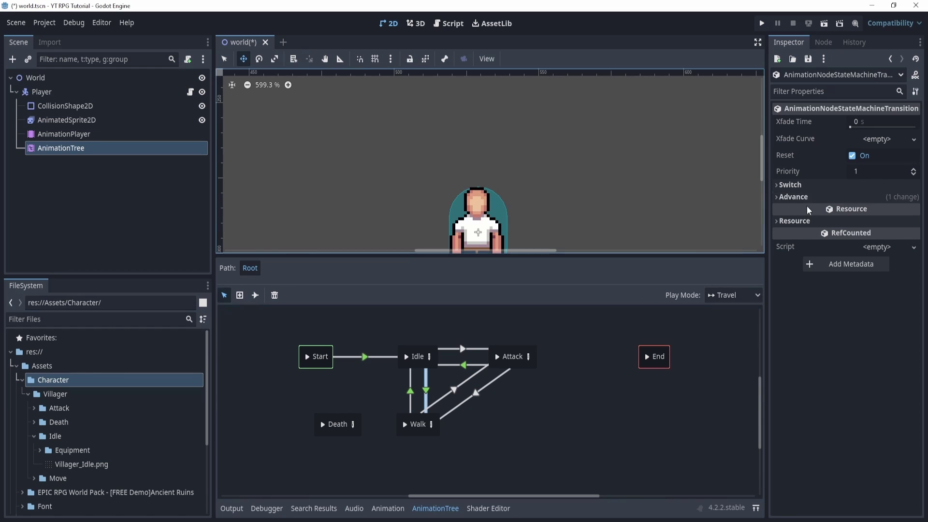
click(862, 197)
click(844, 210)
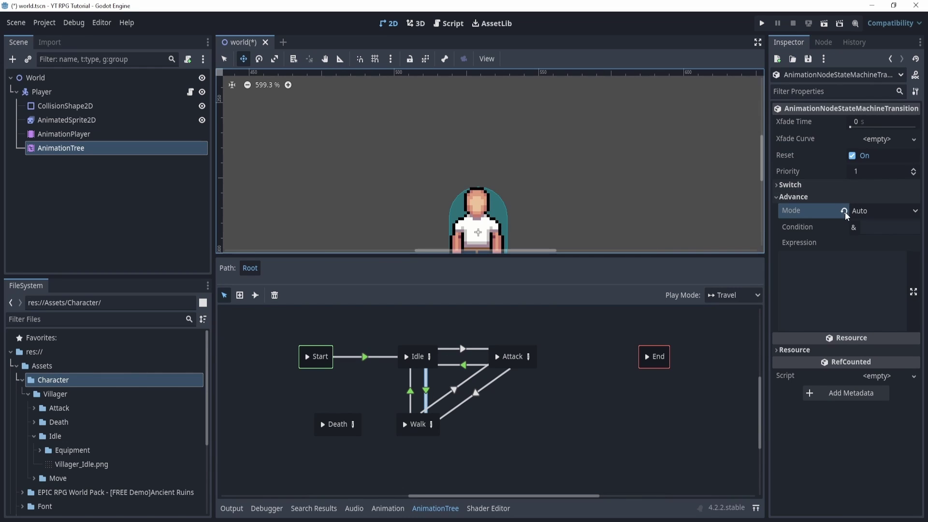
click(410, 397)
click(821, 196)
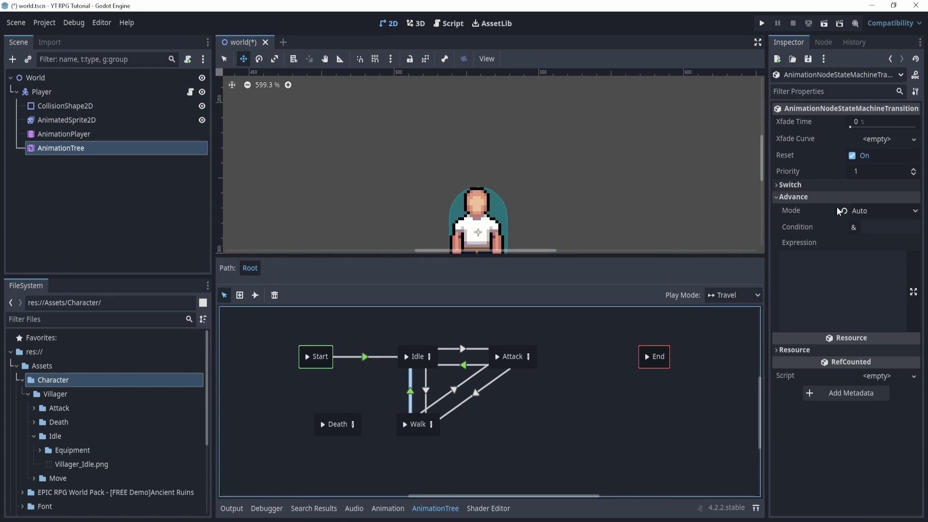
click(844, 210)
Set the Attack→Idle transition's Switch Mode to At End and enlarge the 2D viewport
click(463, 365)
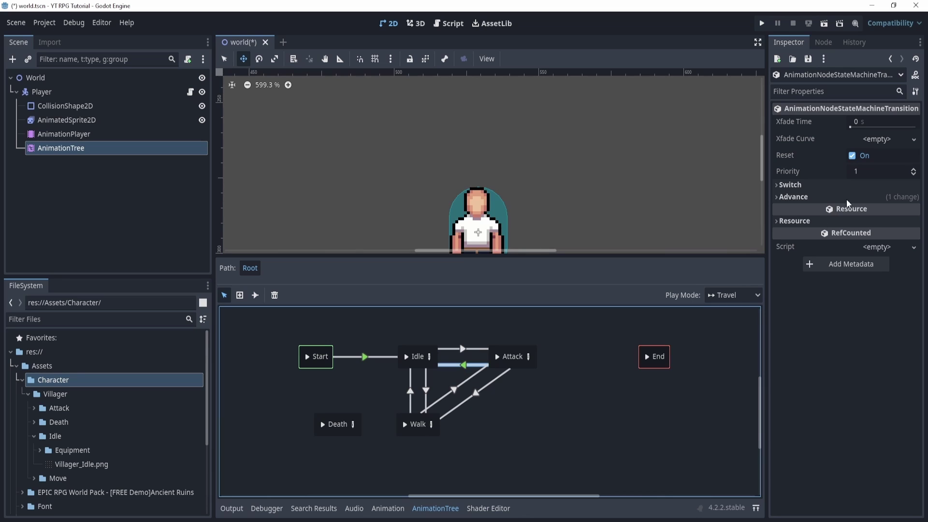
click(845, 186)
click(845, 186)
click(822, 197)
click(821, 185)
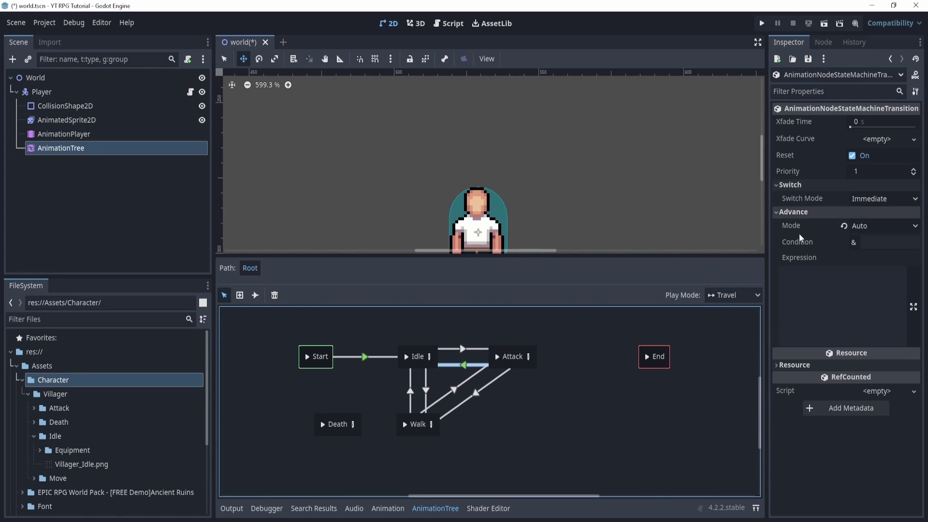
click(865, 200)
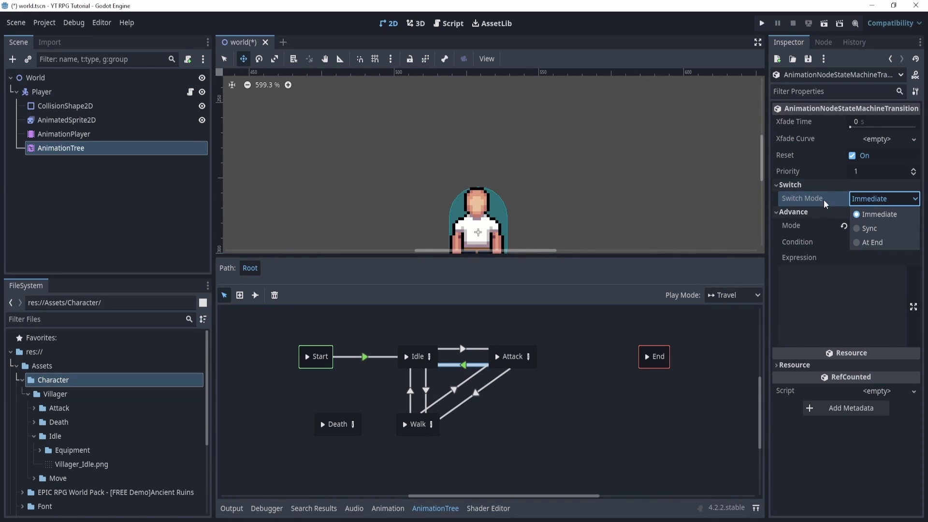
click(872, 242)
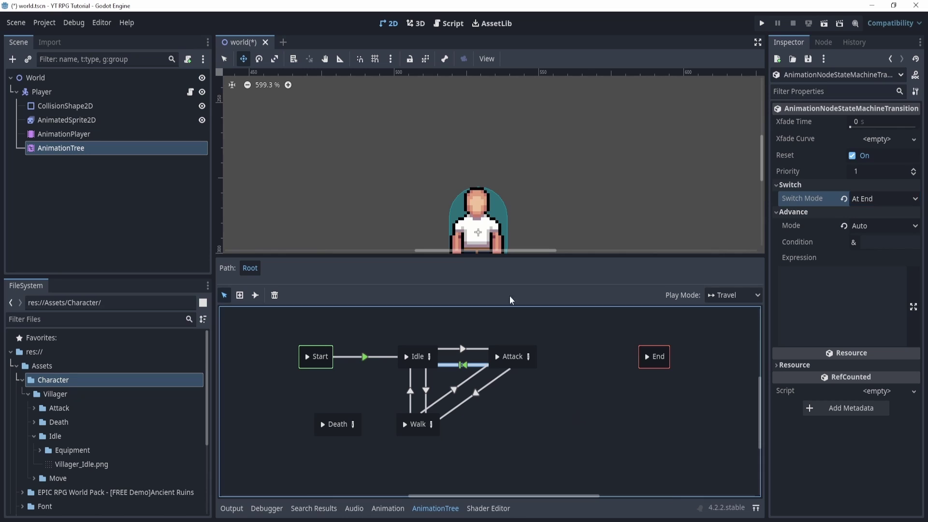
drag(556, 254, 557, 315)
scroll(541, 252, down, 1)
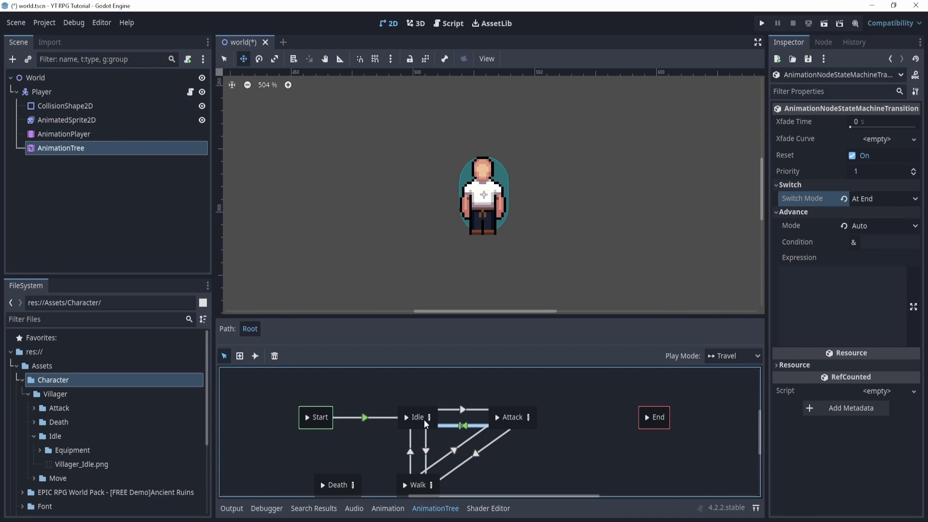
scroll(425, 401, down, 2)
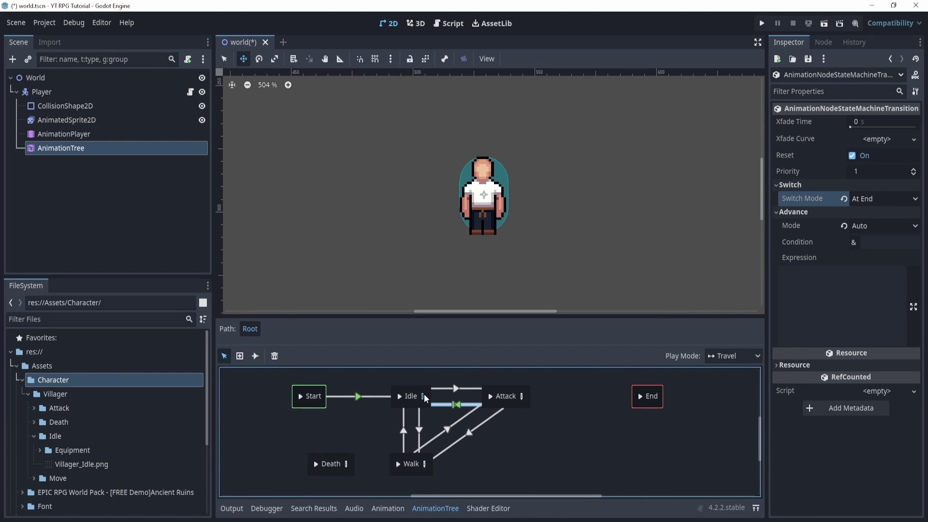
Swap Idle's Idle Down Animation node for a BlendSpace2D wired into TimeScale, then open it
click(423, 396)
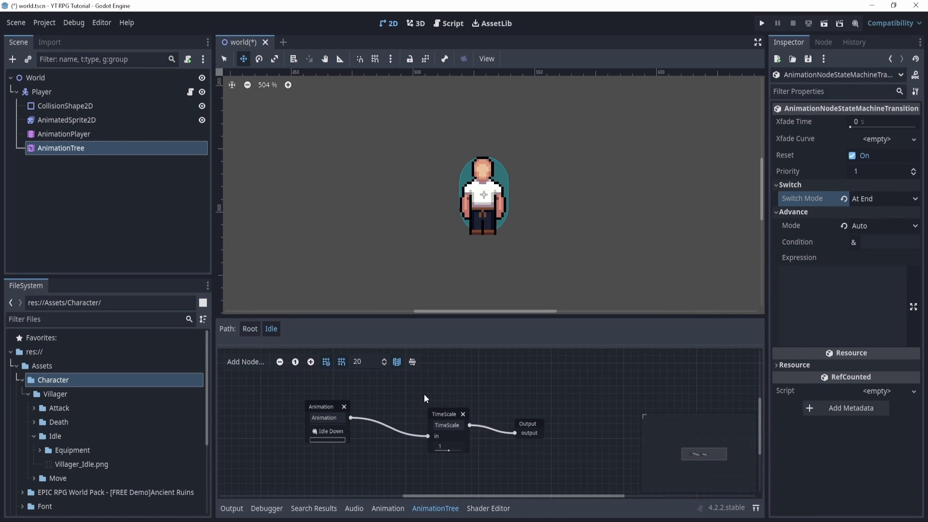
click(344, 406)
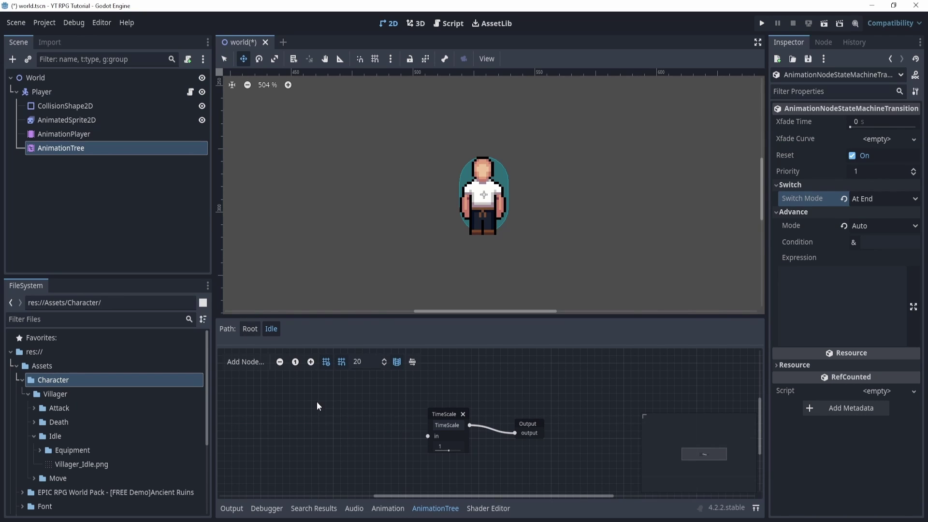
right_click(317, 406)
click(351, 479)
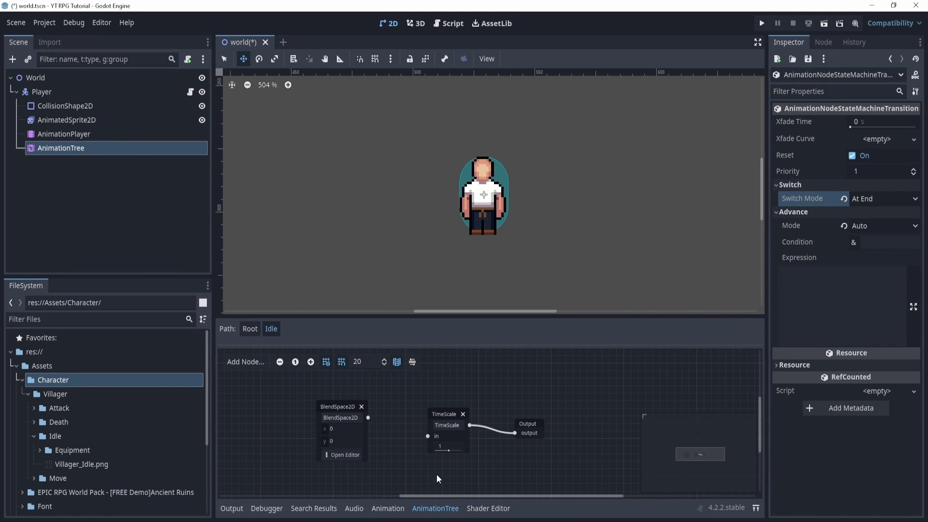
drag(424, 433, 428, 436)
click(348, 455)
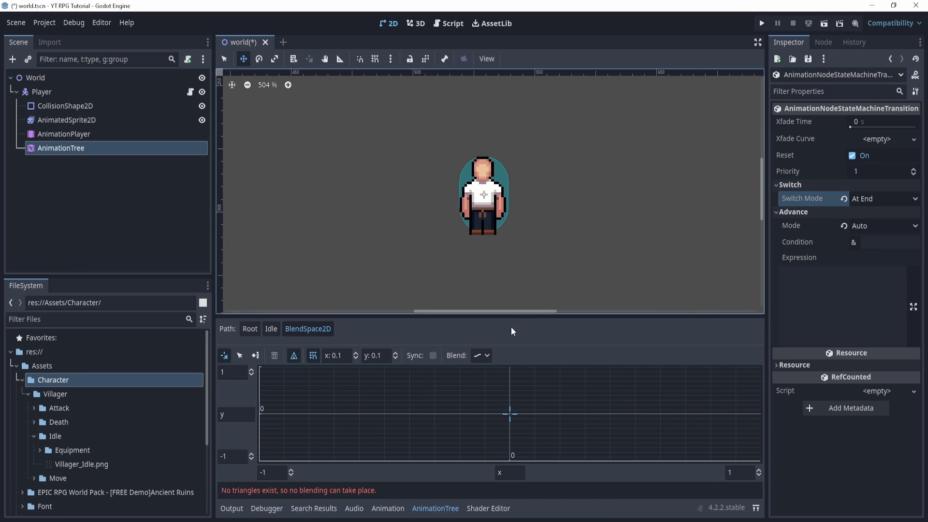
Enlarge the blend space panel and set its Blend mode to discrete
drag(508, 316, 508, 283)
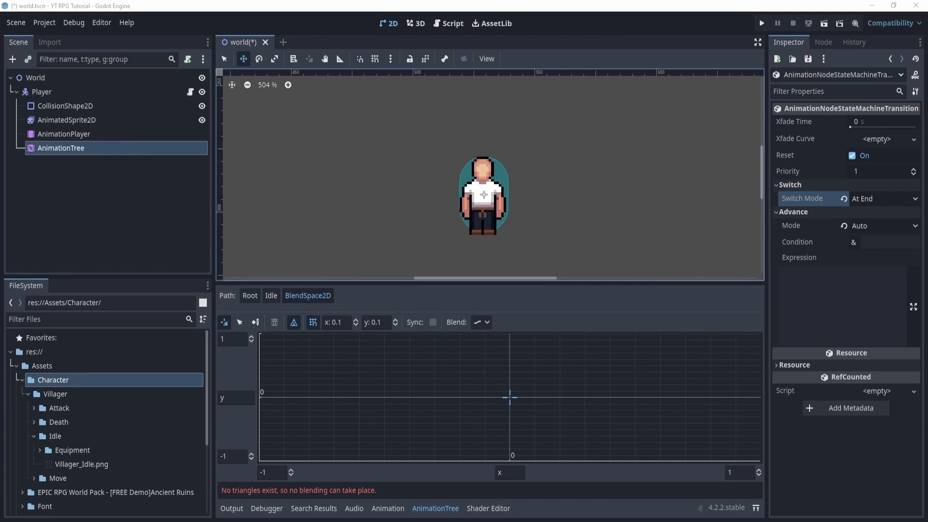
click(487, 323)
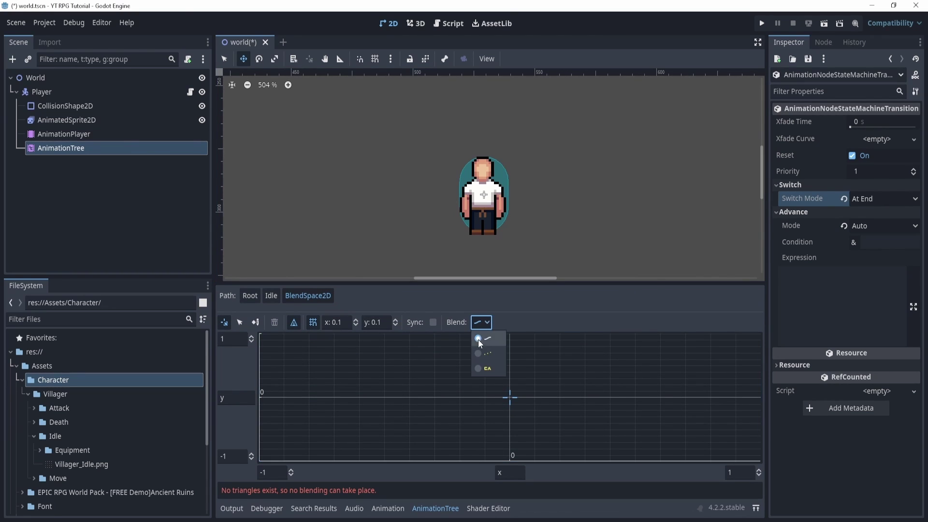
click(485, 357)
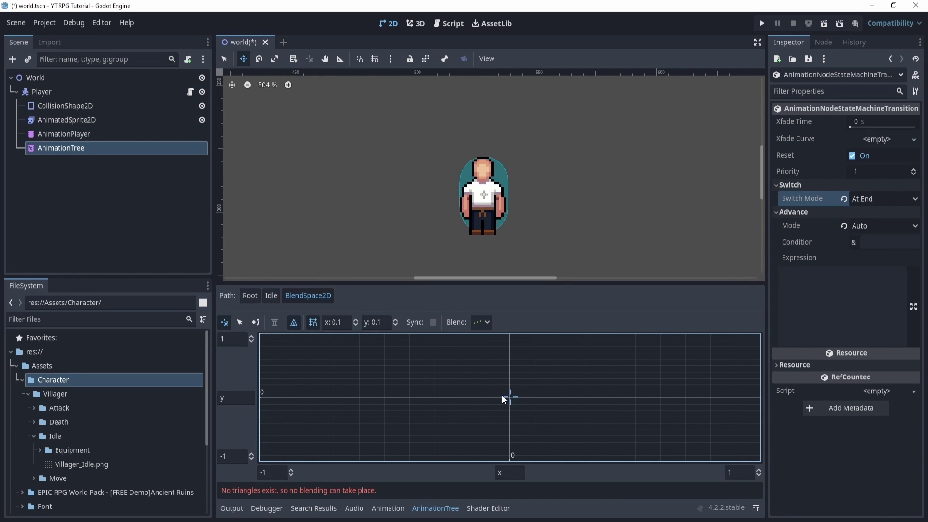
Add Idle Left at the left edge (-1, 0) and Idle Right at the right edge
click(256, 323)
click(260, 397)
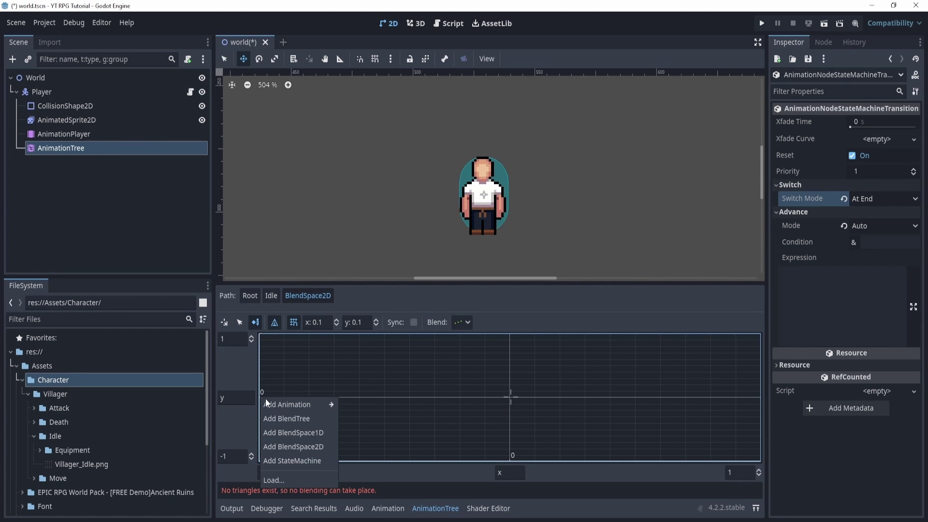
mouse_move(288, 404)
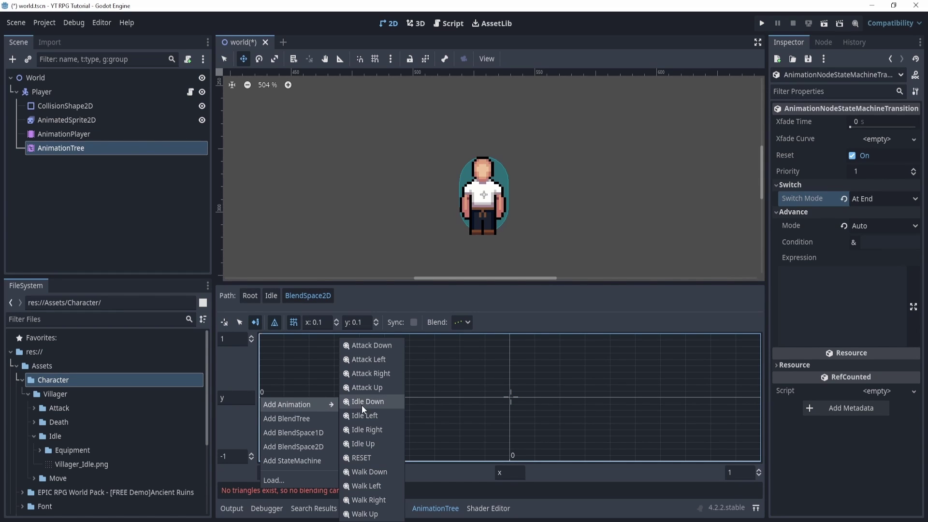
click(370, 417)
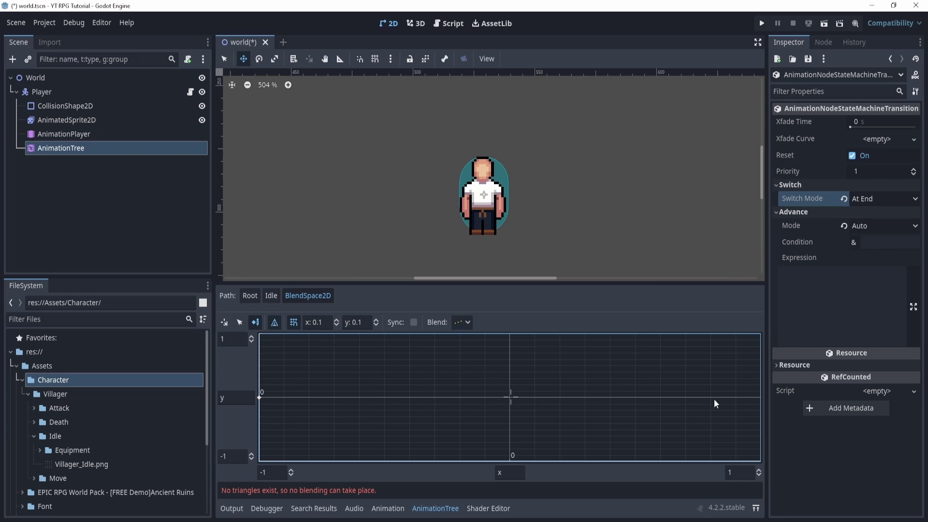
click(760, 397)
mouse_move(781, 405)
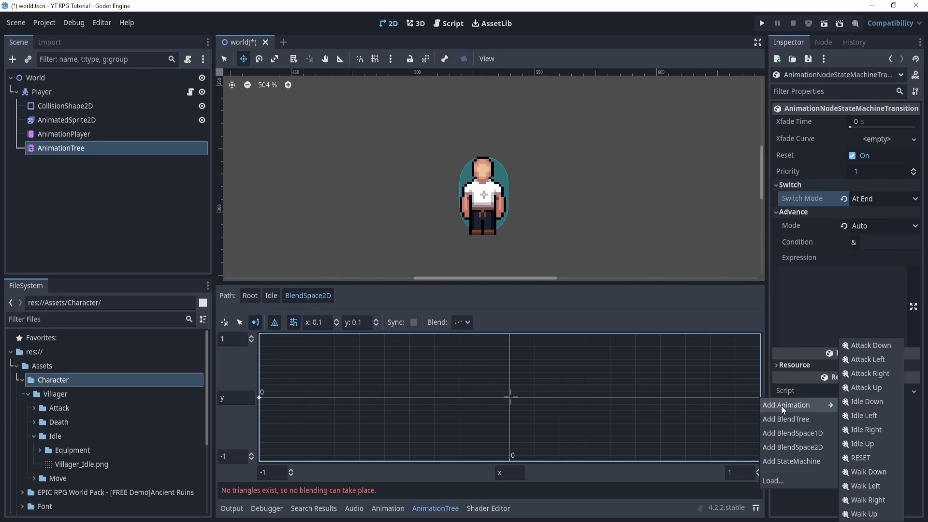
click(871, 430)
Add Idle Down at the top edge and Idle Up at the bottom, then return to Root
click(509, 335)
mouse_move(536, 342)
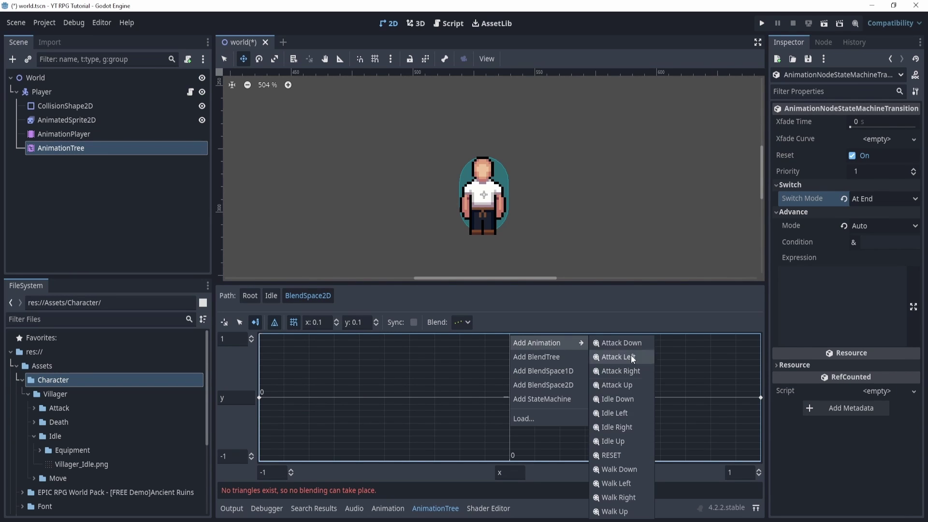
click(610, 399)
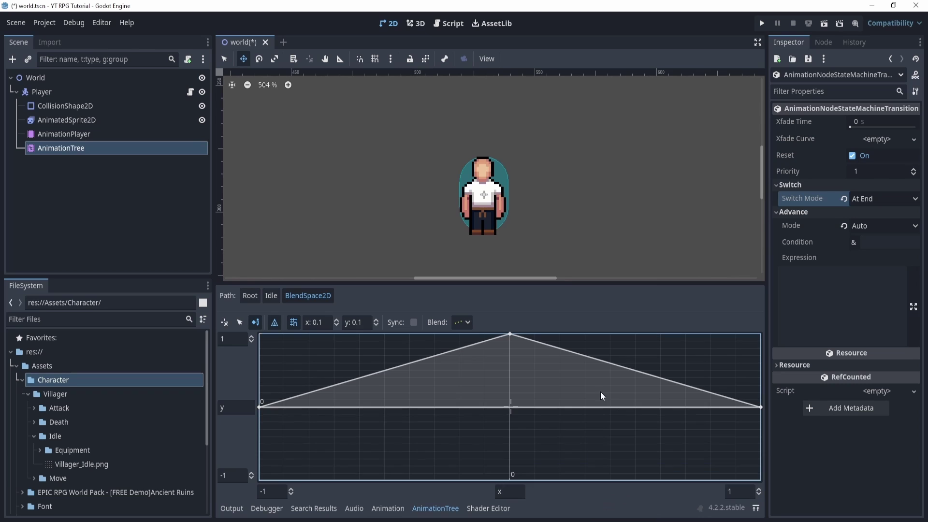
click(509, 478)
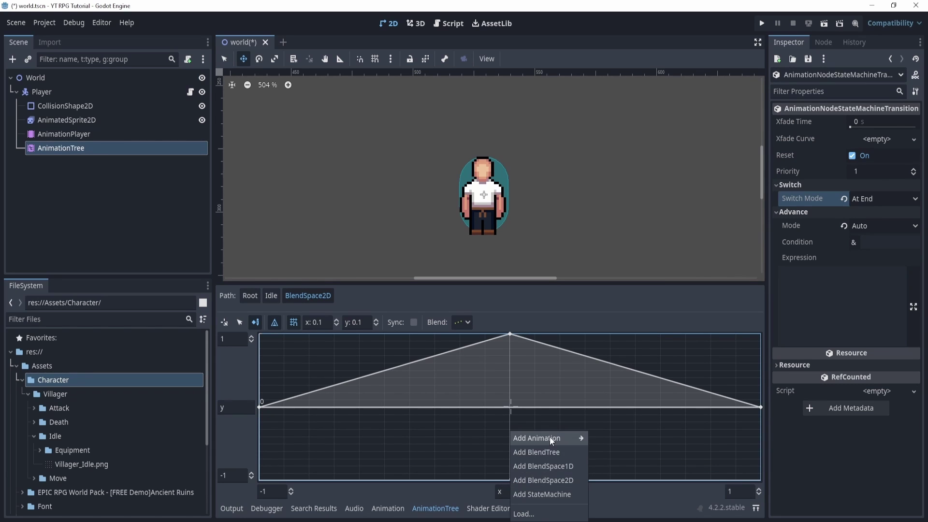
mouse_move(561, 441)
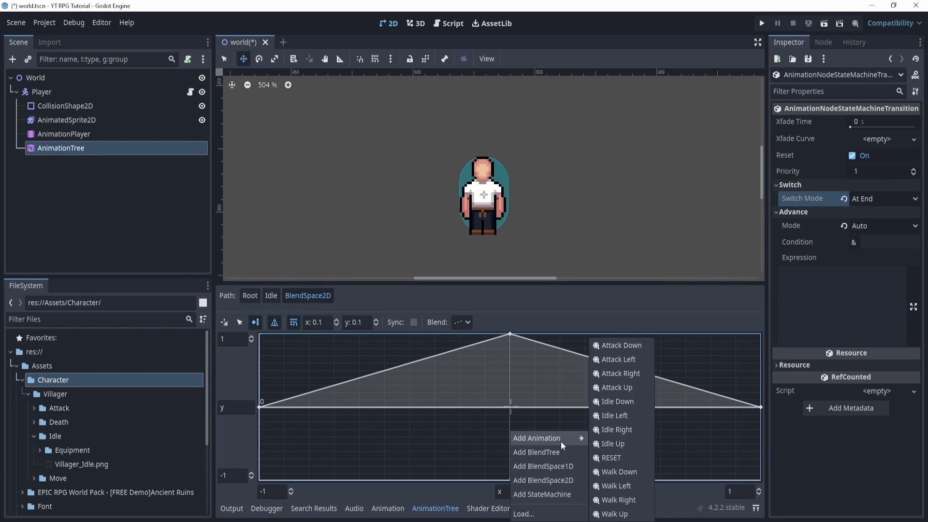
click(623, 443)
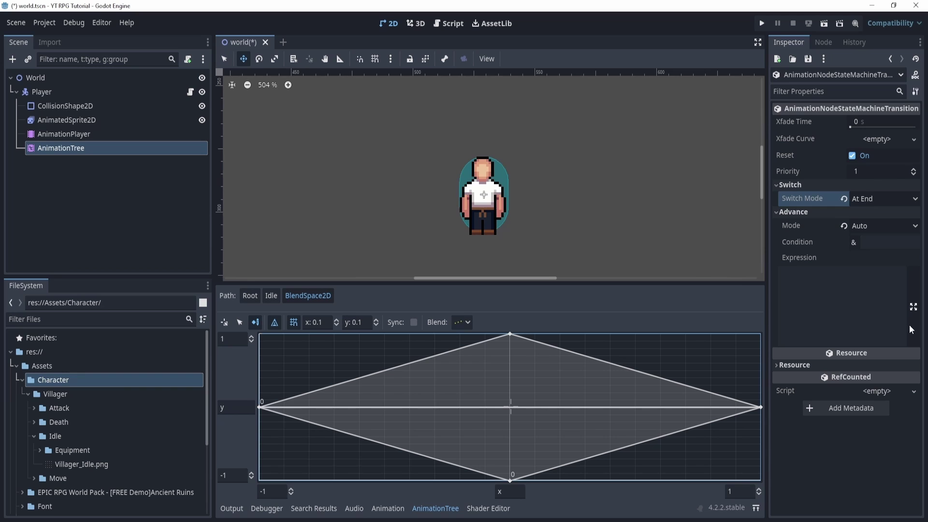
click(250, 297)
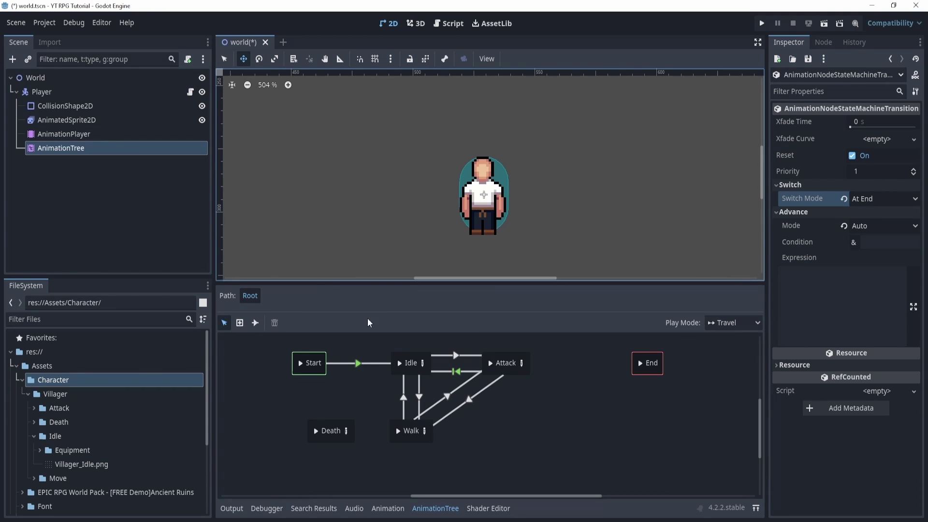
Reopen the Idle state's BlendSpace2D editor from the Root state machine
click(398, 363)
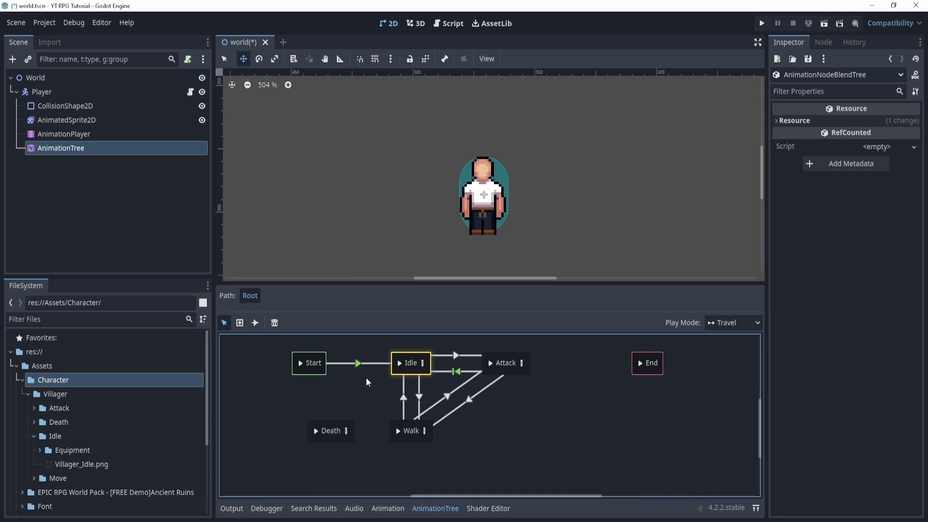
click(422, 364)
click(340, 420)
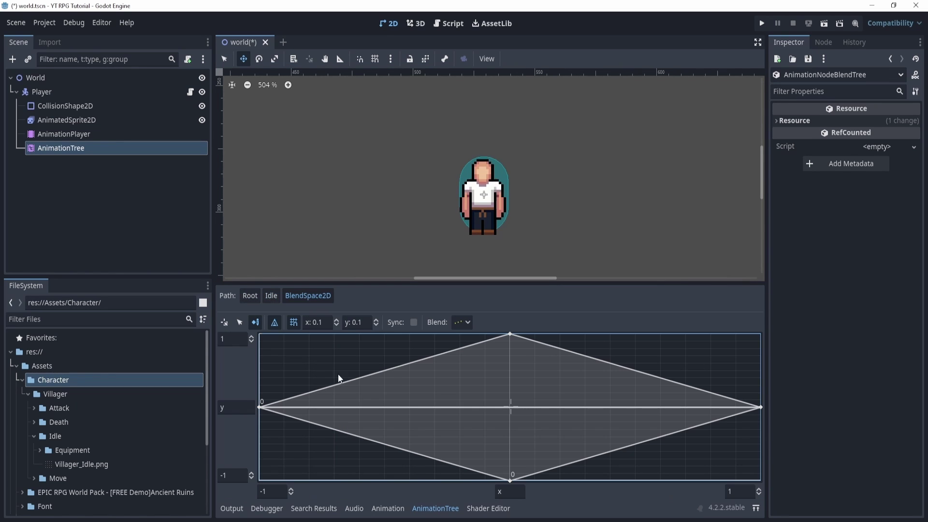
Preview idle poses at several blend positions, then select the right-edge Idle Right point
click(224, 322)
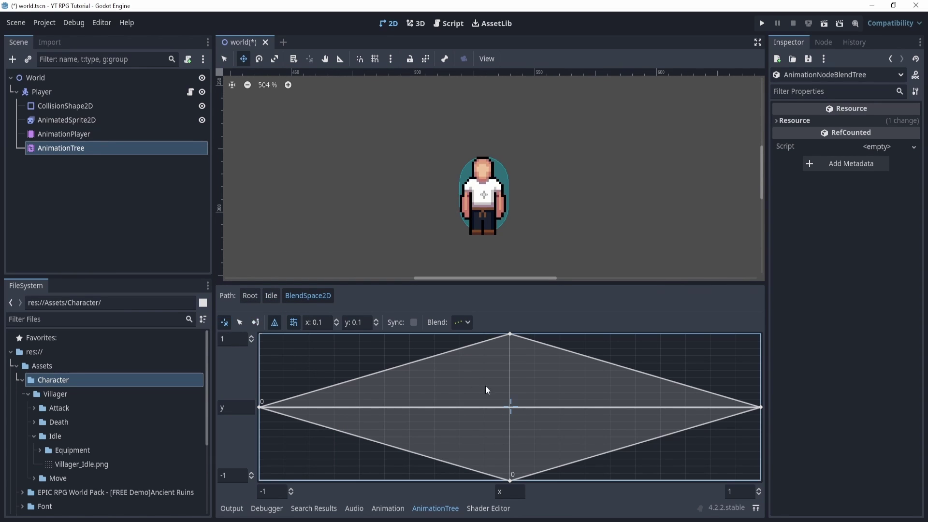
click(434, 424)
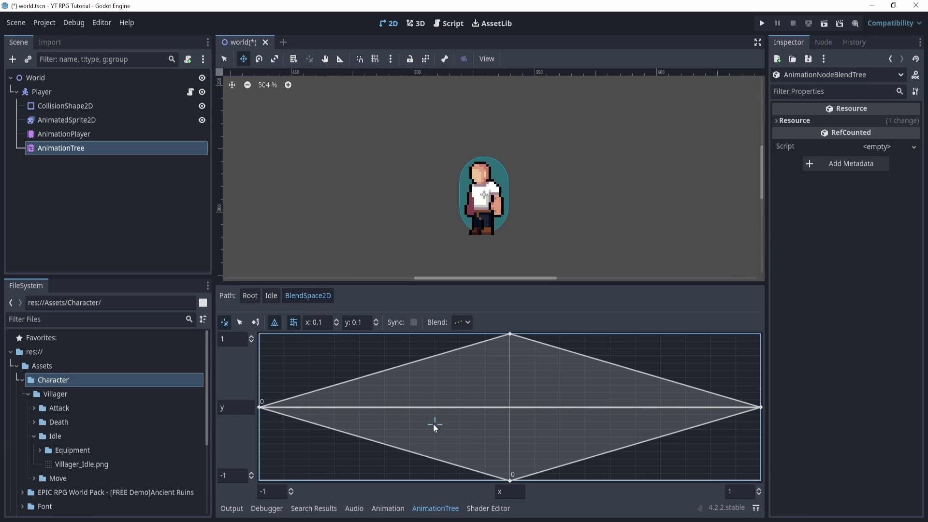
click(515, 354)
click(506, 446)
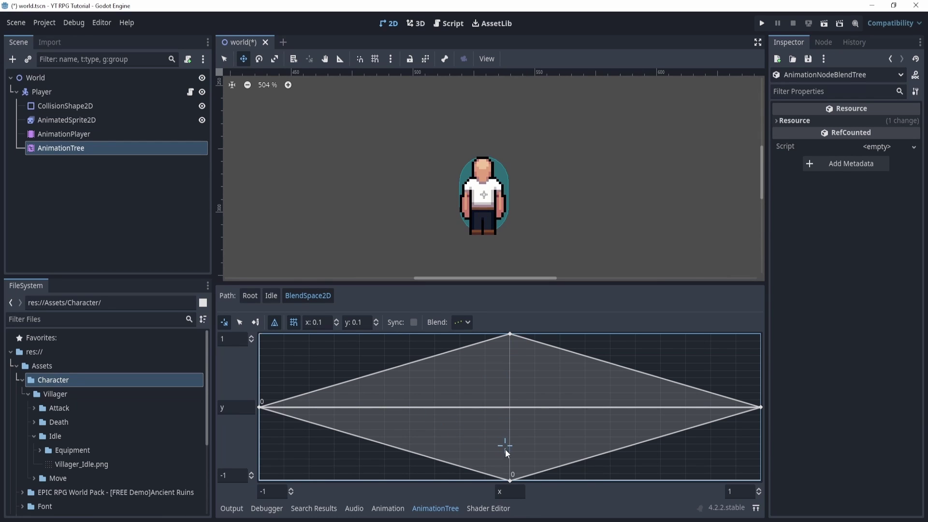
click(577, 400)
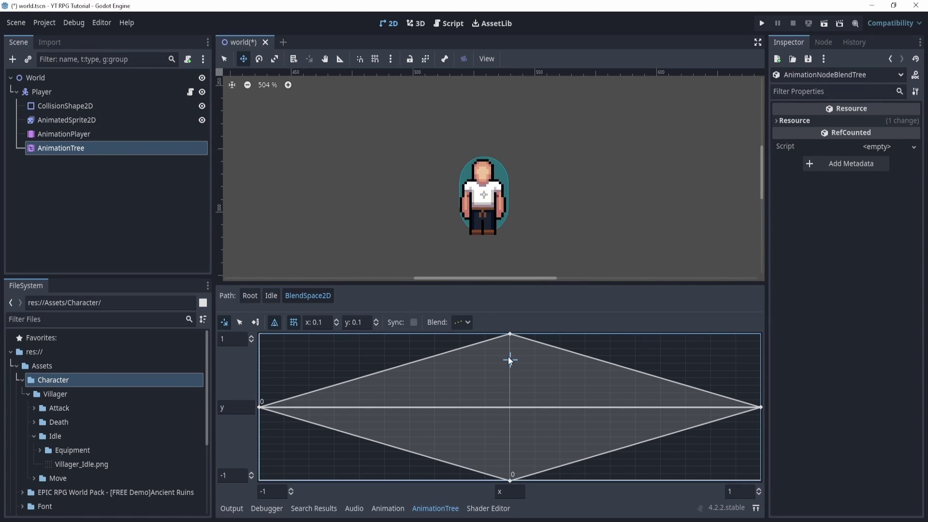
click(514, 441)
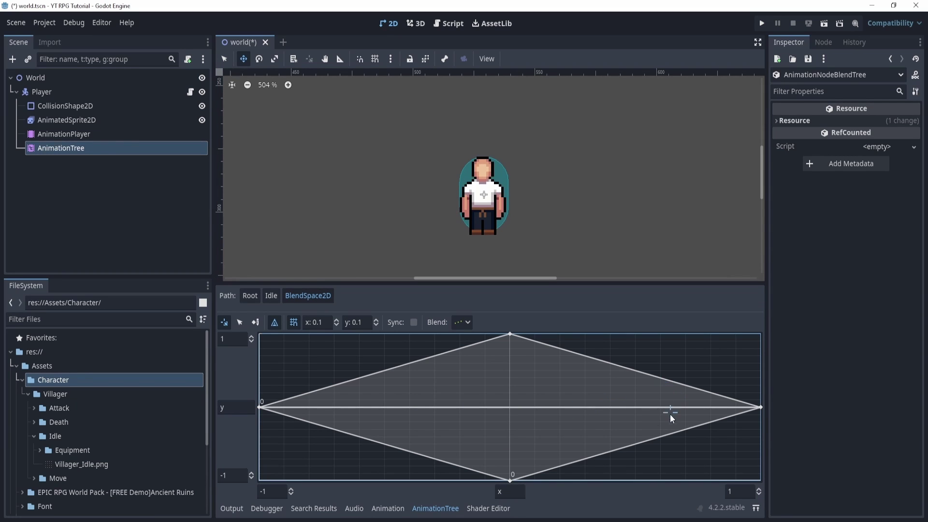
click(413, 401)
click(240, 322)
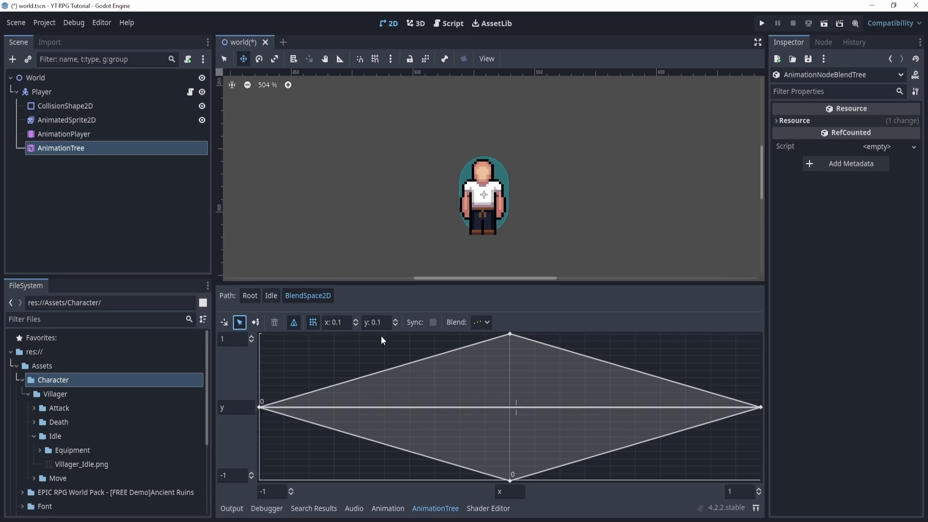
click(760, 407)
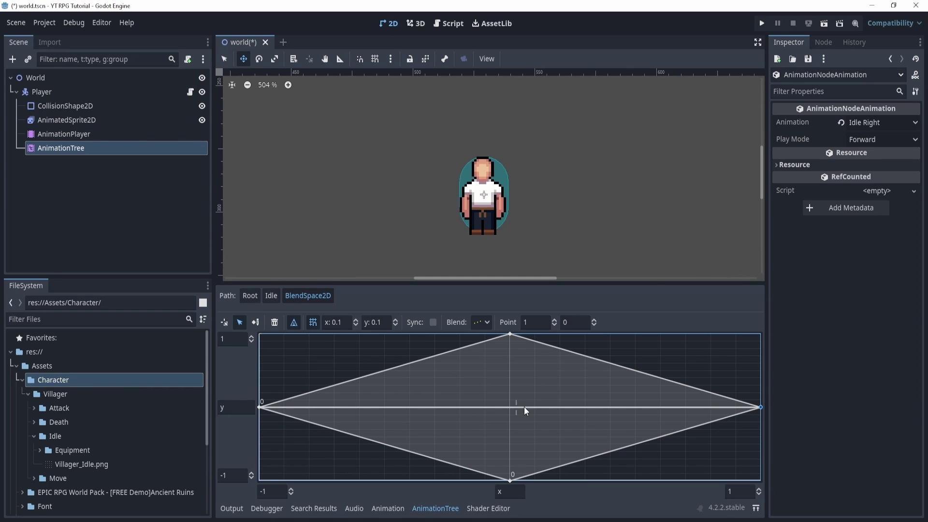
Add a BlendSpace2D to the Attack blend tree, connect it to Output, and open it
click(250, 296)
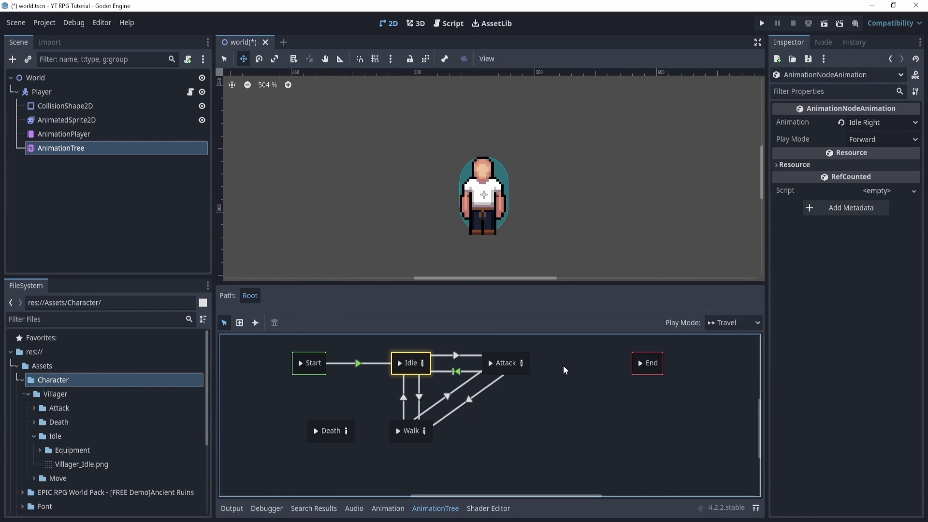
click(522, 364)
drag(357, 388, 525, 391)
right_click(368, 385)
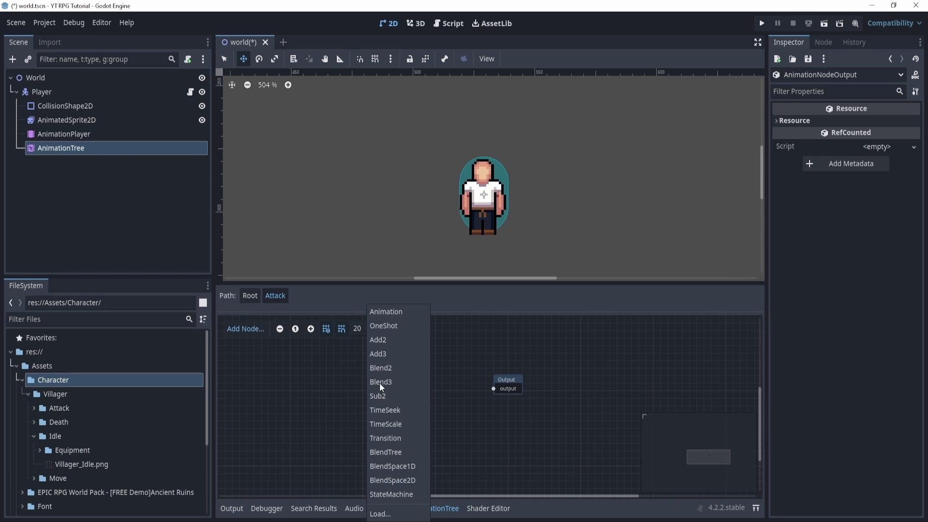
click(410, 481)
drag(390, 391, 357, 374)
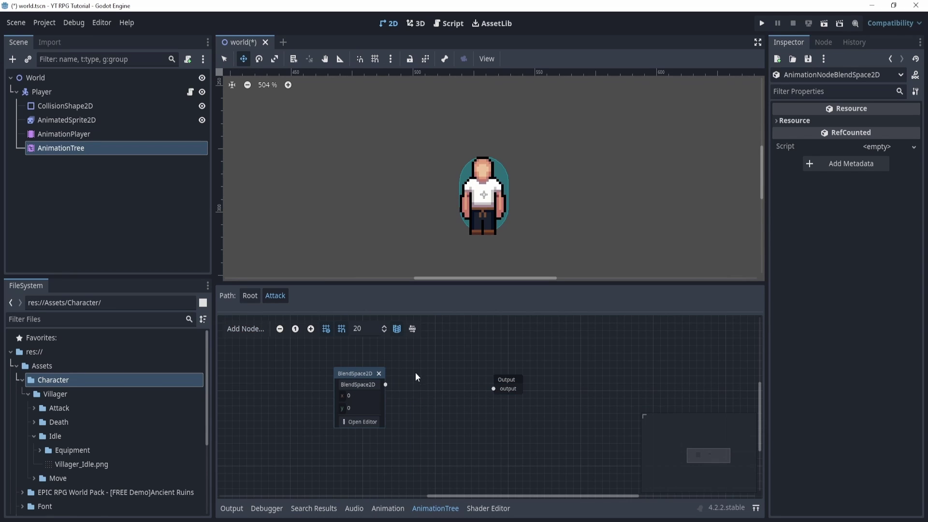
right_click(416, 373)
click(368, 378)
drag(407, 388, 494, 389)
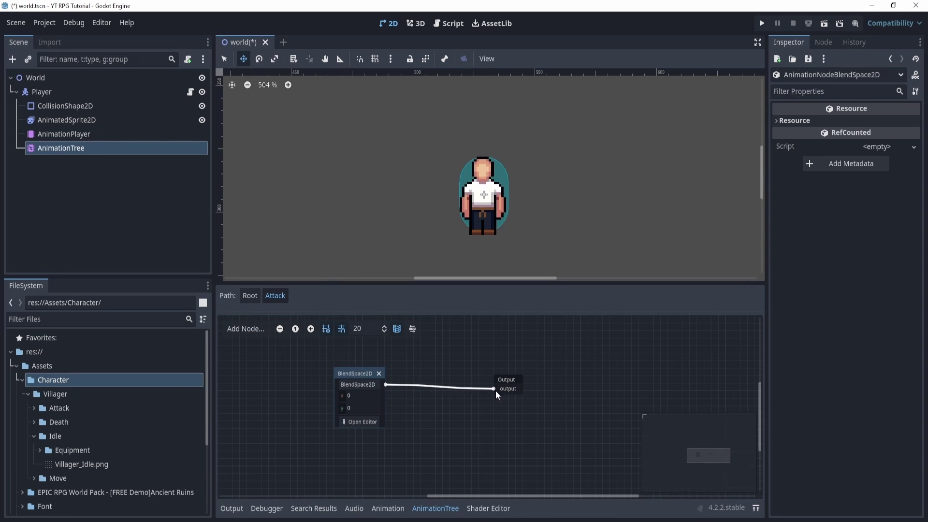
click(370, 423)
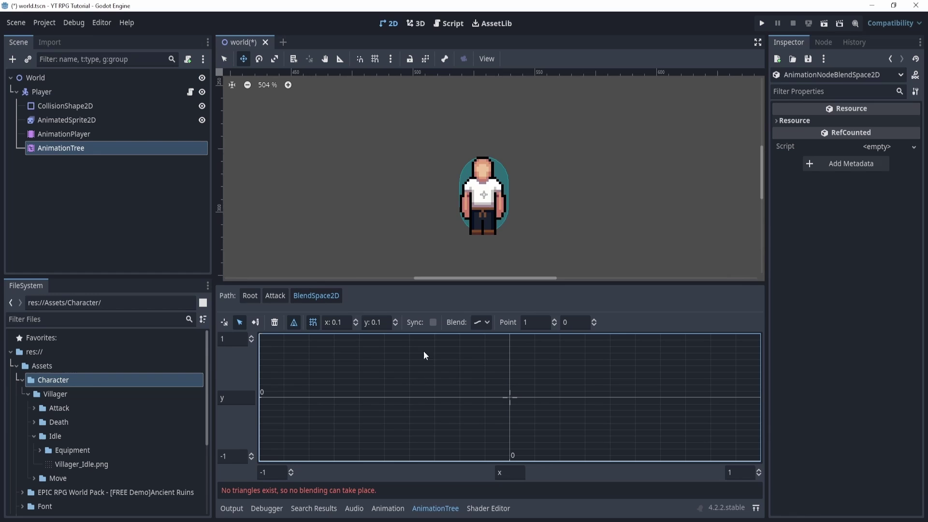
Add attack animation points at the blend space's left and right edges
right_click(266, 398)
mouse_move(287, 410)
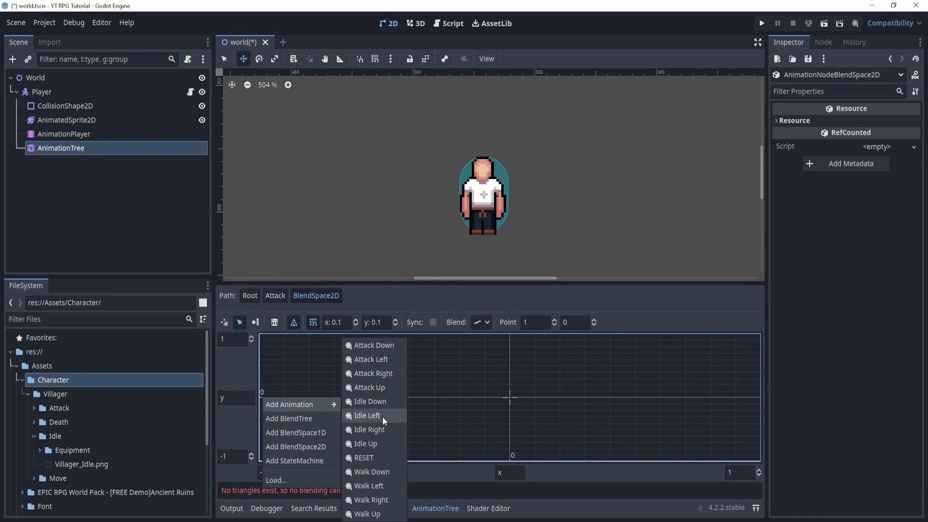
click(381, 362)
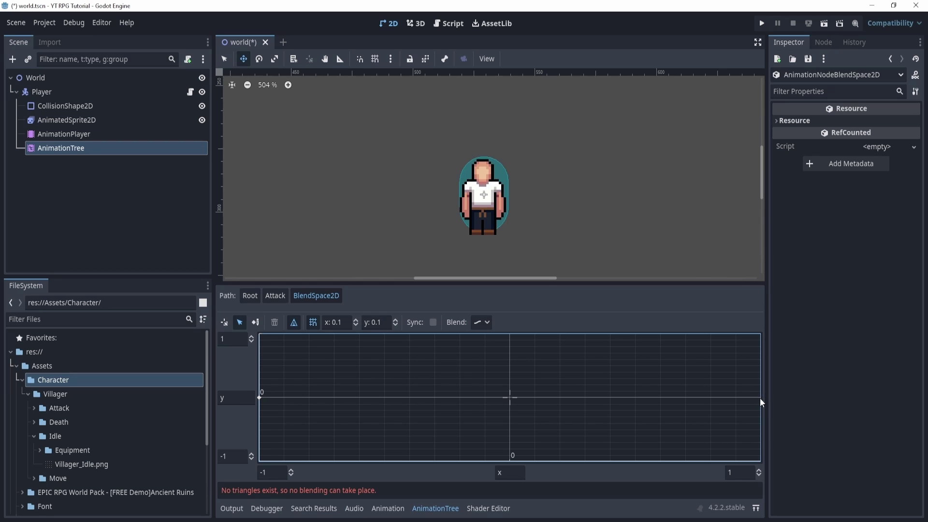
right_click(759, 397)
mouse_move(791, 404)
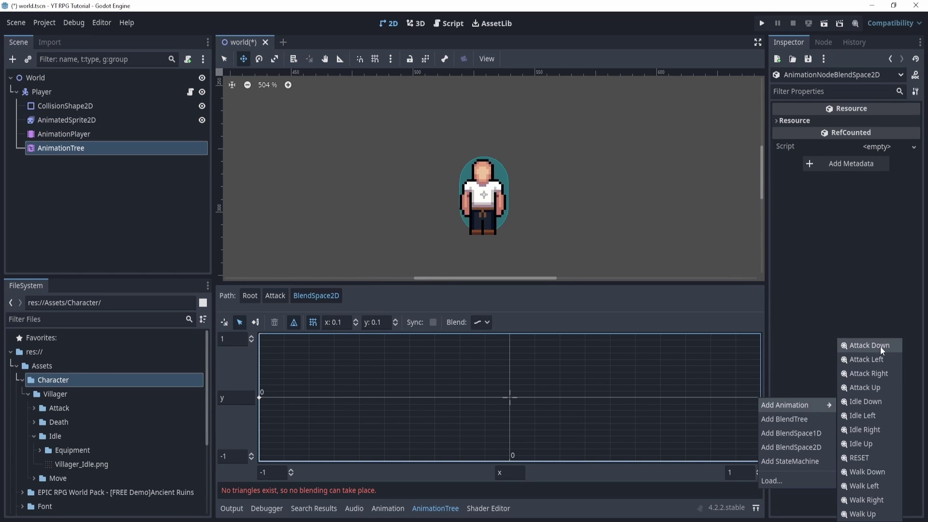
click(882, 370)
Add attack points at top centre and Attack Up at bottom, then set Blend to Discrete
right_click(509, 336)
mouse_move(511, 341)
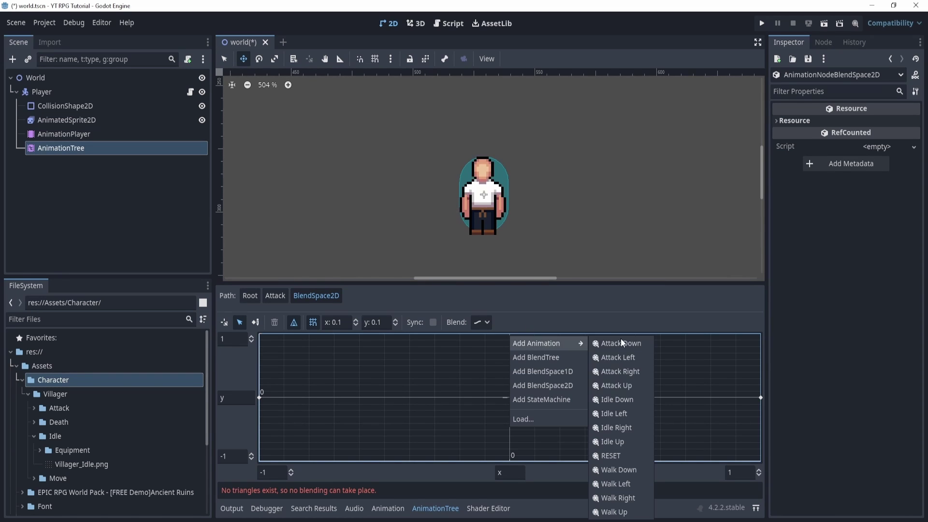
click(625, 353)
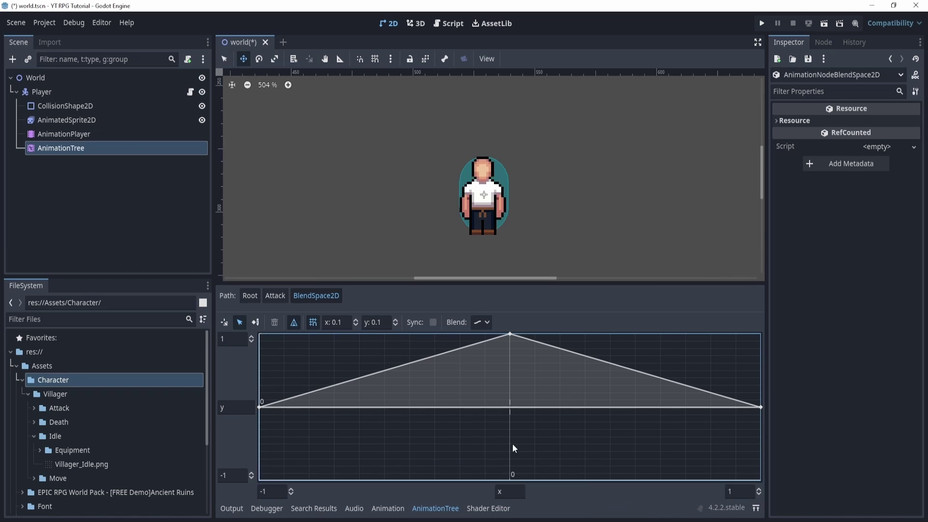
right_click(512, 477)
mouse_move(548, 438)
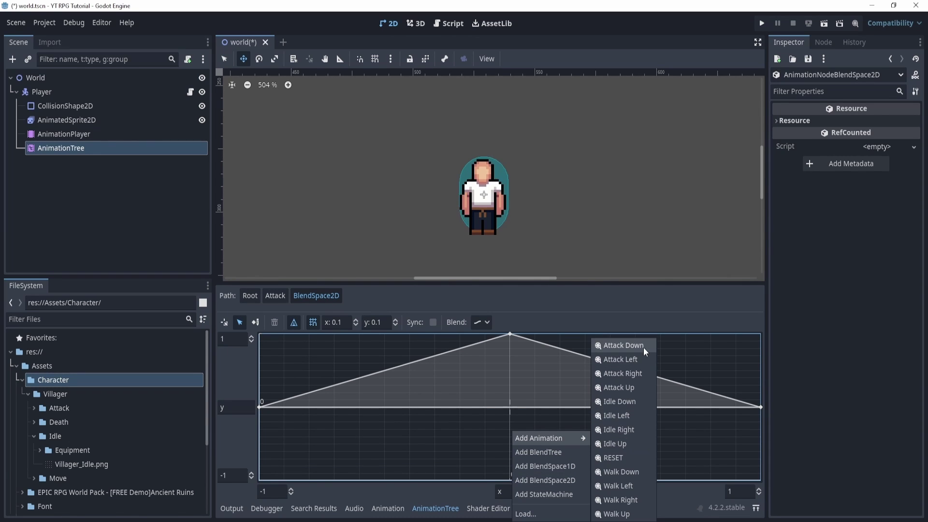
click(637, 388)
click(481, 321)
click(494, 355)
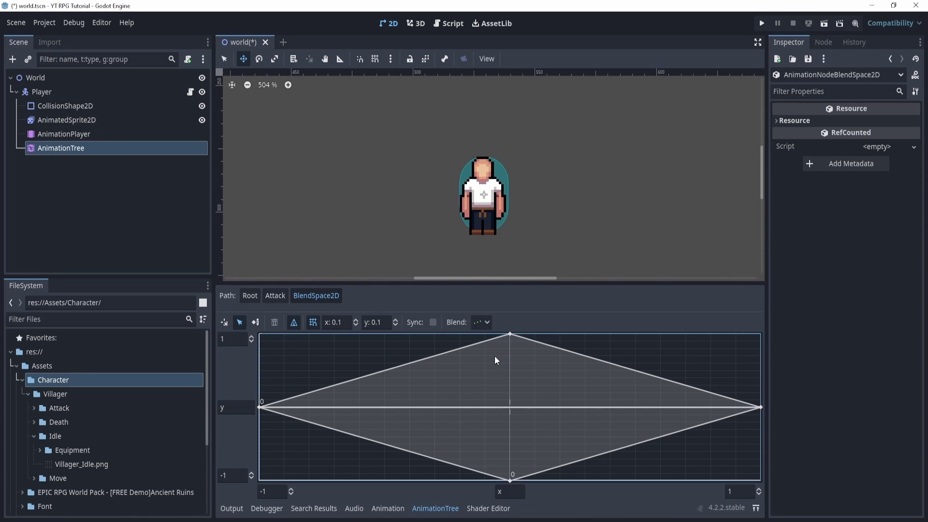
Inside the Walk state, add a BlendSpace2D node and connect it to Output
click(248, 300)
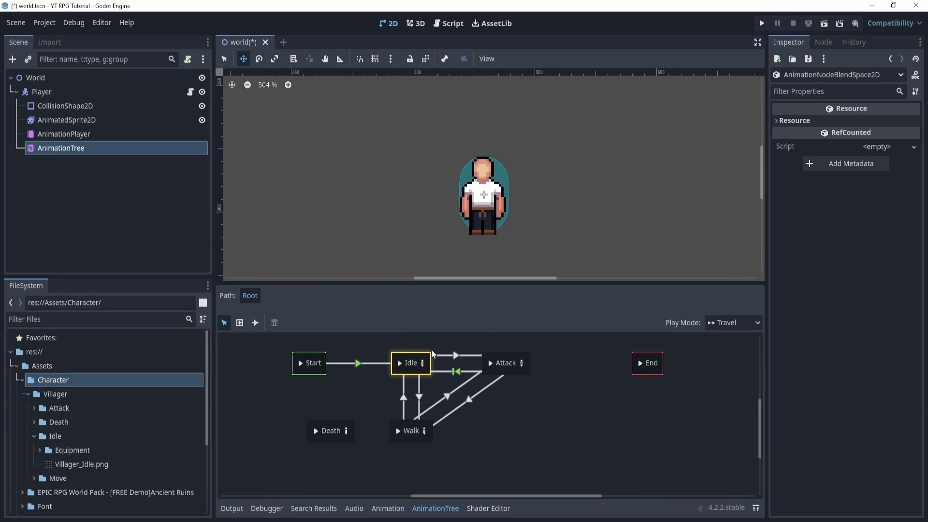
click(427, 430)
right_click(254, 370)
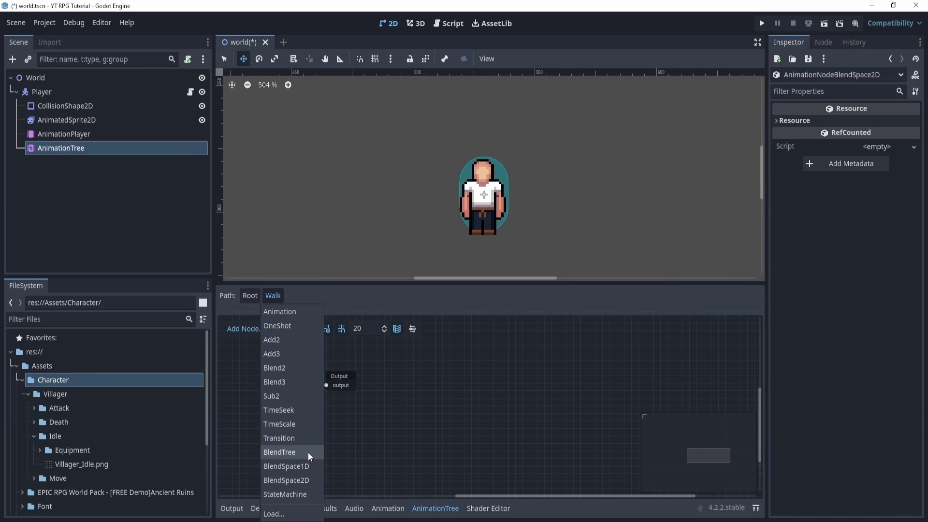
click(290, 480)
drag(313, 388, 433, 387)
click(291, 425)
Place four walk animations in a diamond: Walk Left left, one right, Walk Up bottom, one top
right_click(265, 400)
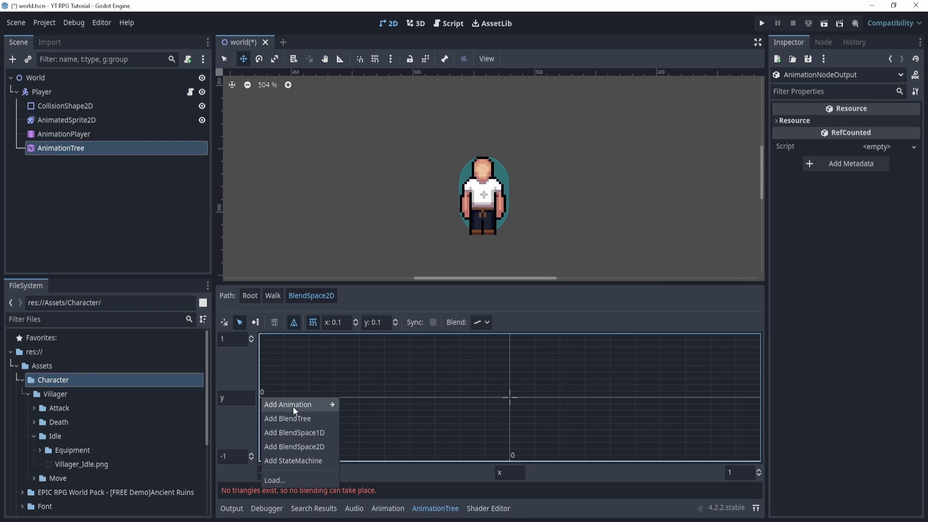
mouse_move(308, 404)
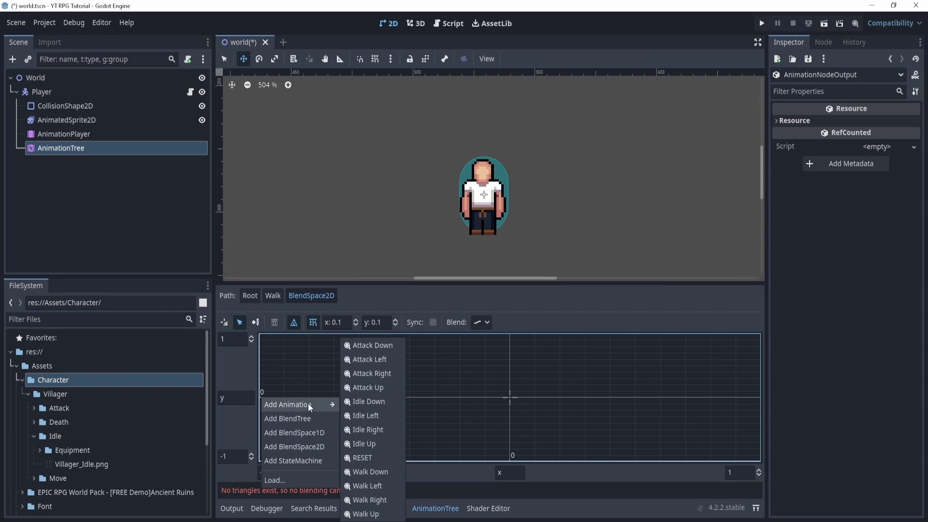
click(384, 486)
right_click(760, 400)
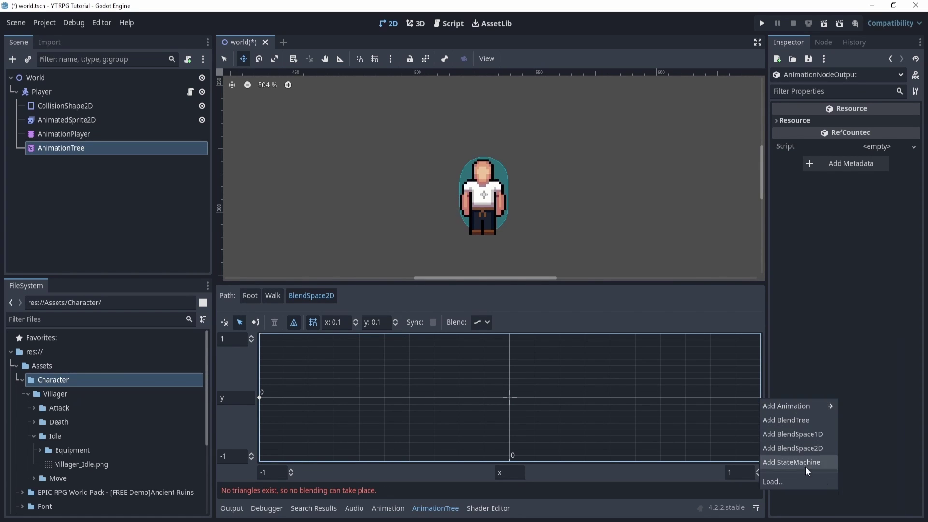
mouse_move(825, 406)
click(862, 486)
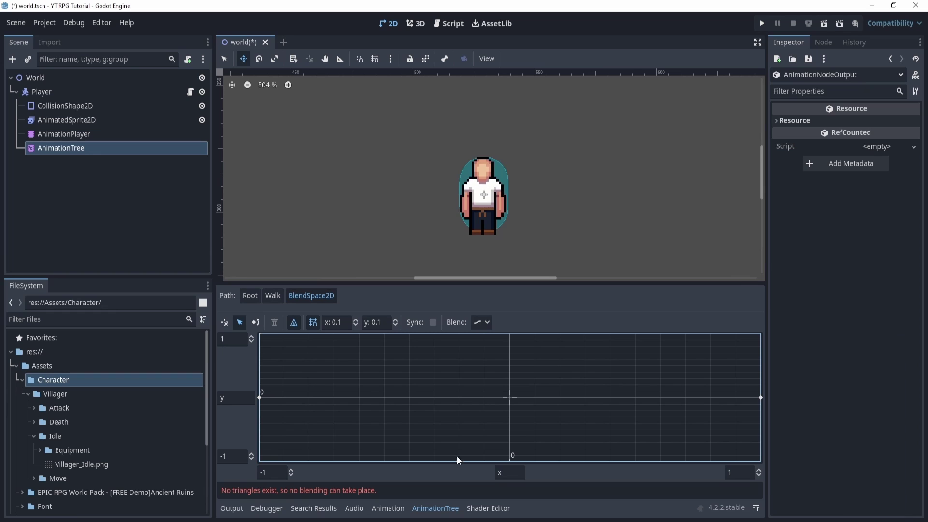
right_click(510, 458)
mouse_move(538, 439)
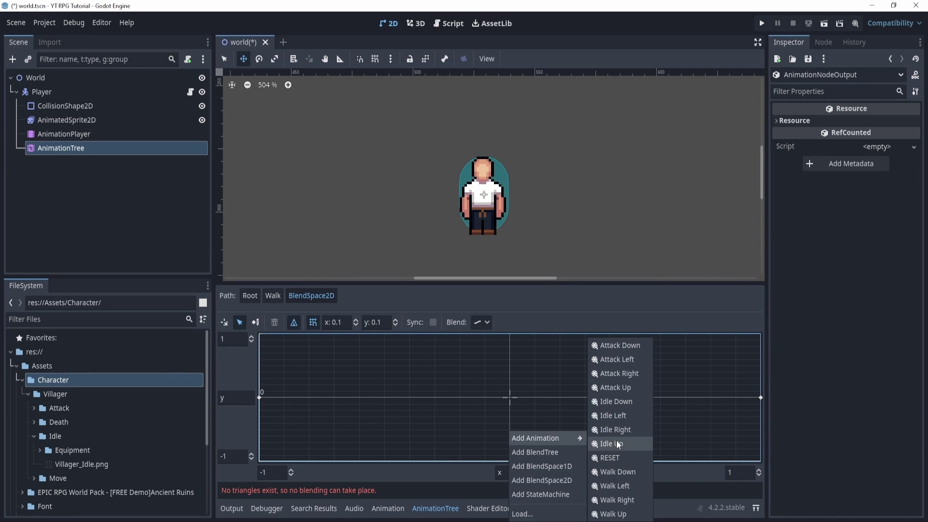
click(613, 514)
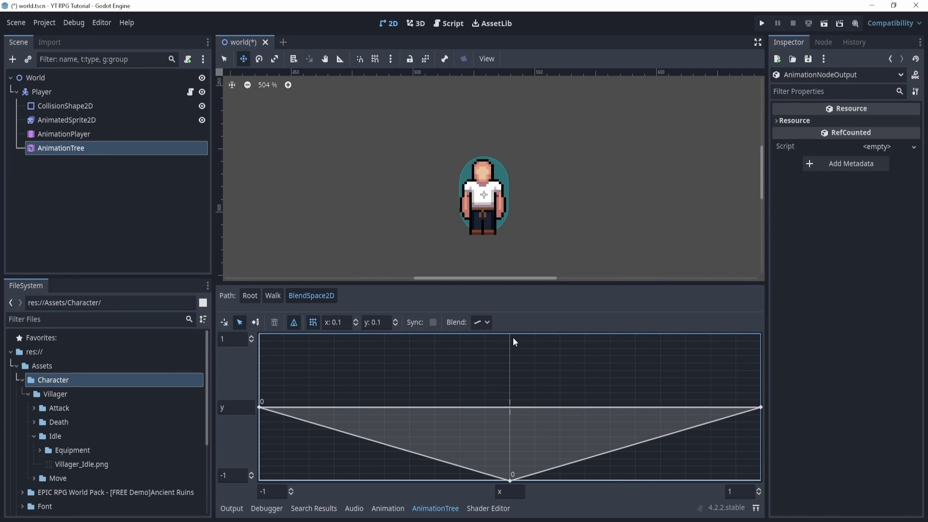
right_click(512, 337)
mouse_move(520, 342)
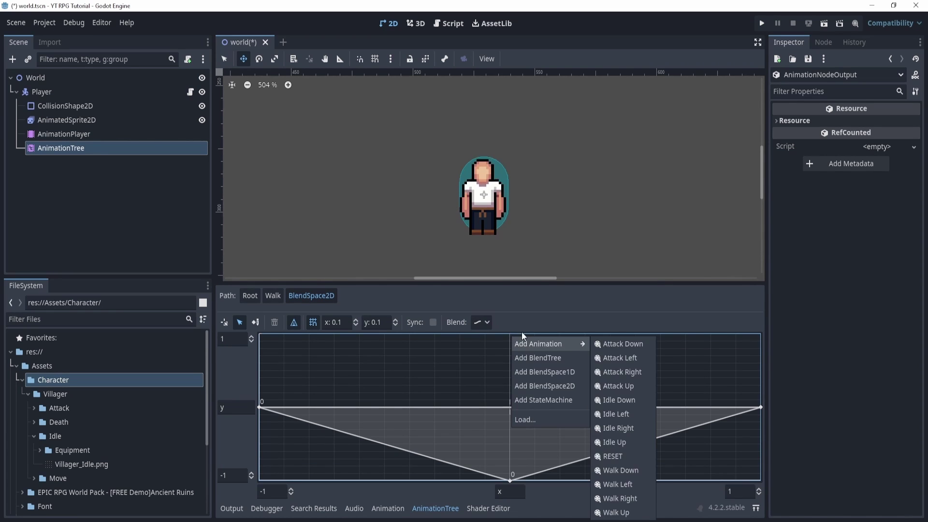
click(625, 470)
Set the blend space's Blend mode to Discrete, check the bottom point, and return to Root
click(474, 323)
click(481, 350)
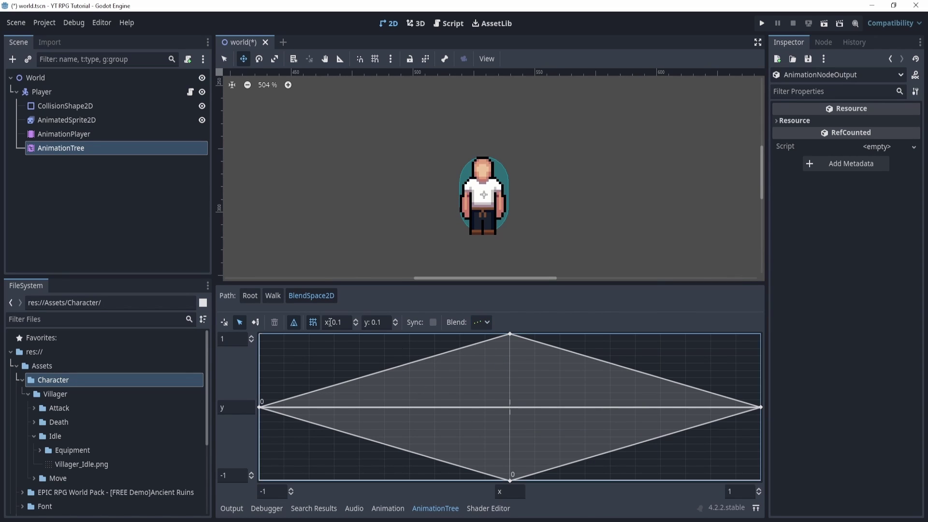
click(239, 323)
click(512, 480)
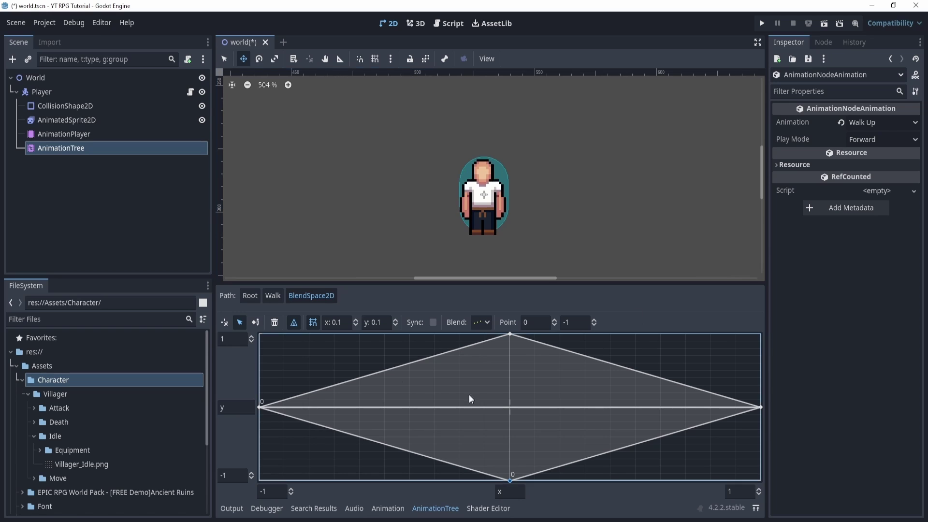
click(249, 296)
click(362, 353)
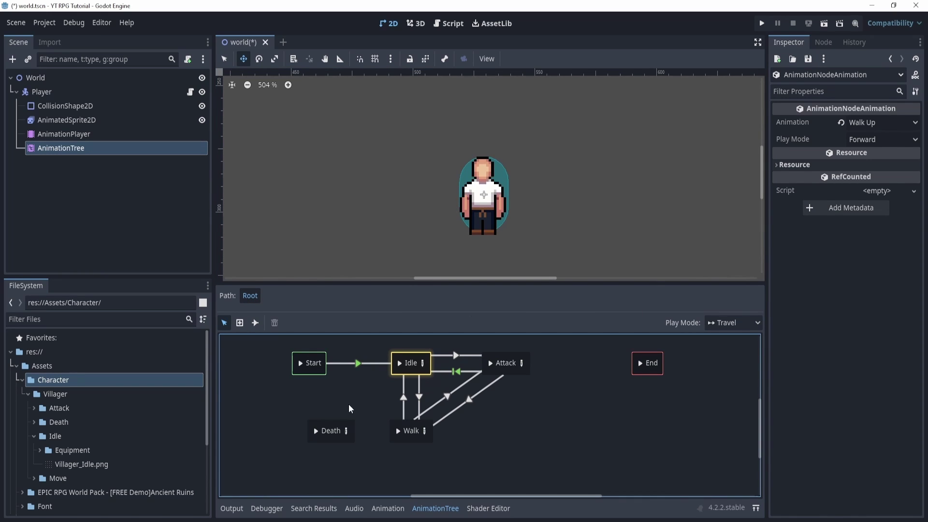
click(99, 91)
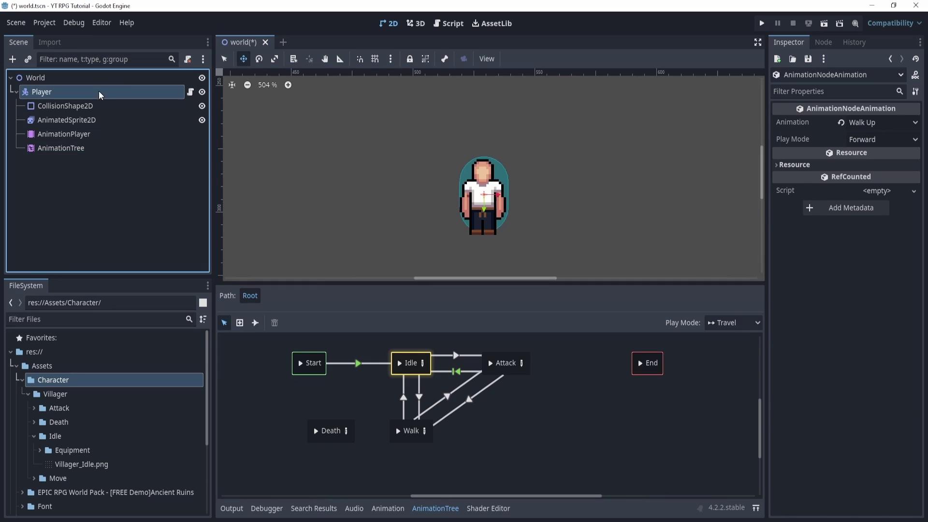
click(190, 92)
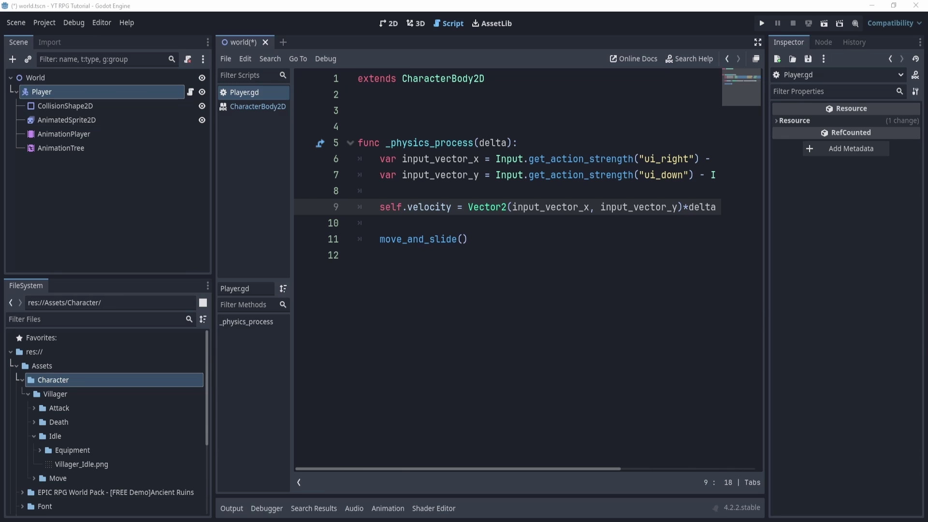
click(411, 123)
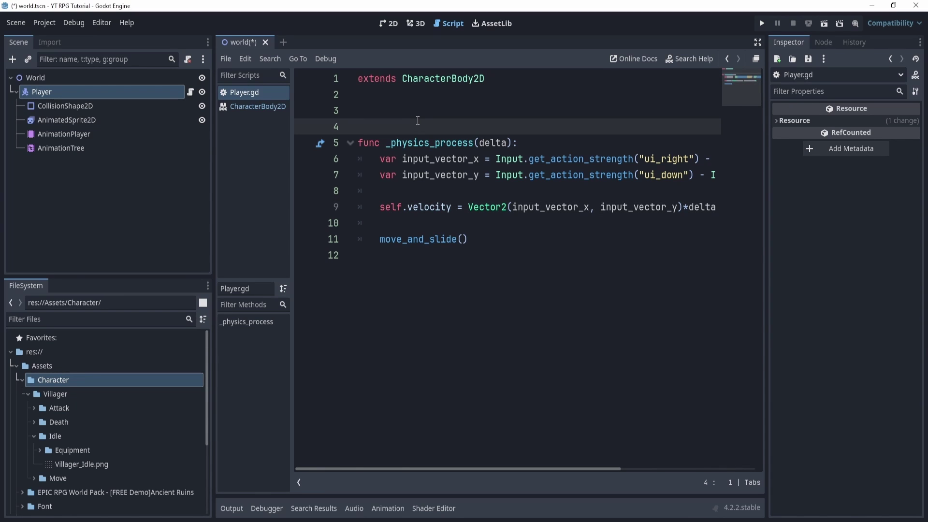
text(@on)
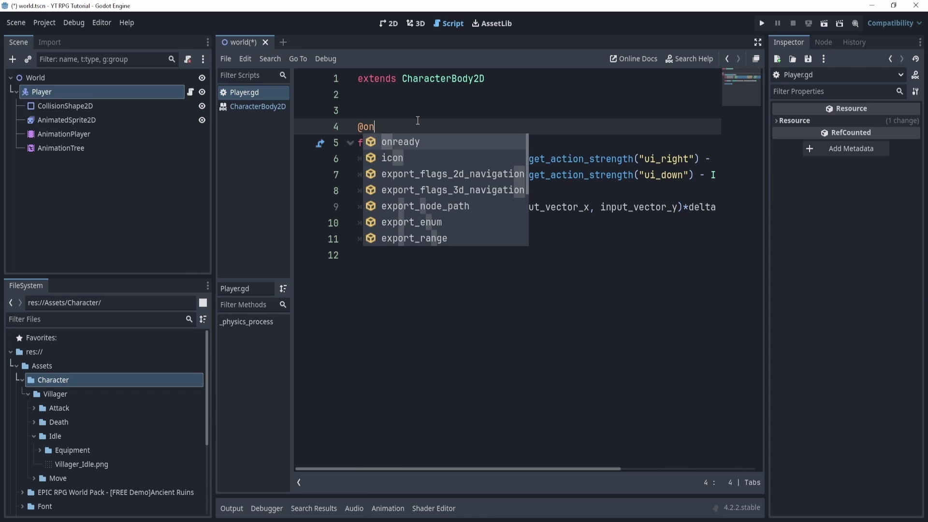
text(ready var)
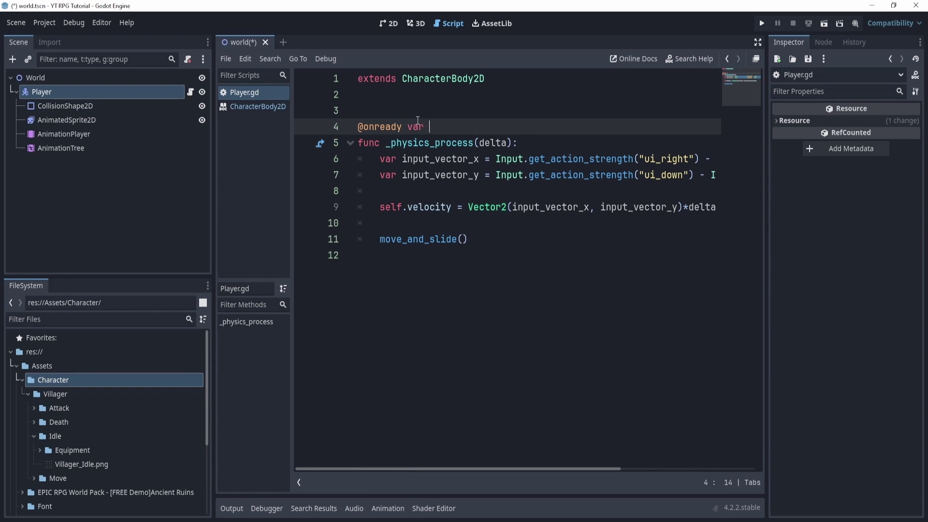
text( anim_tree = get_no)
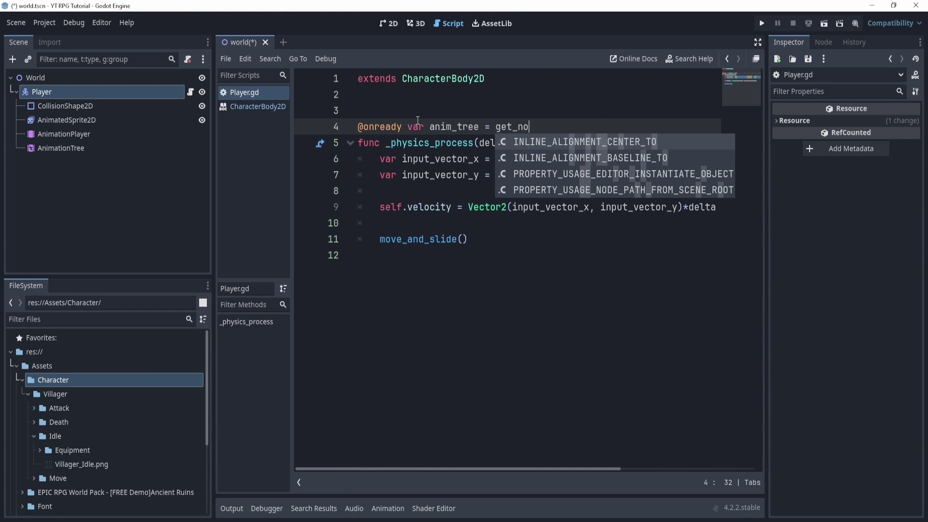
text(de("Anim)
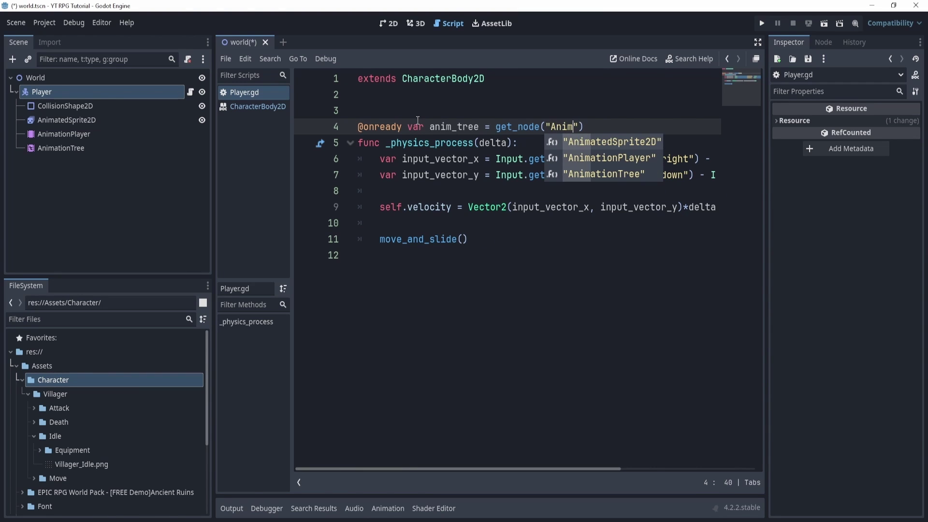
key(Down)
key(Down)
key(Return)
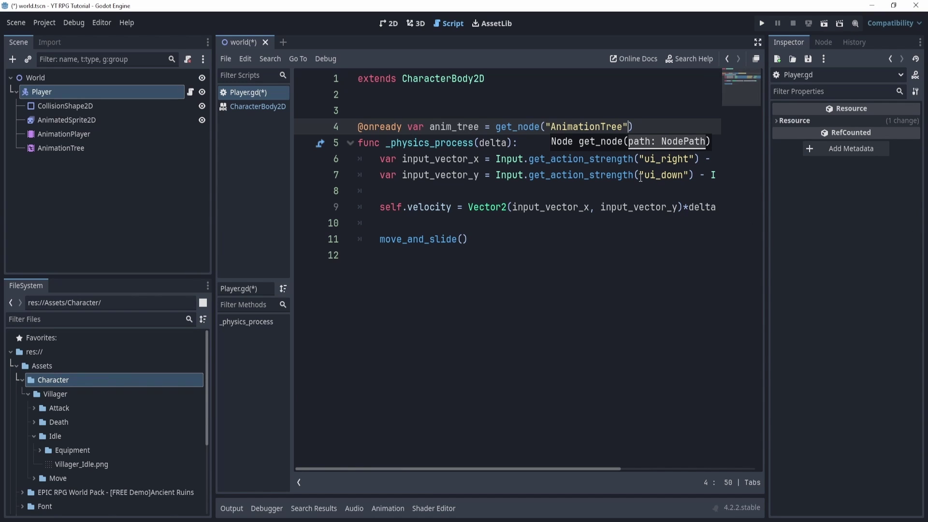
click(673, 130)
key(Return)
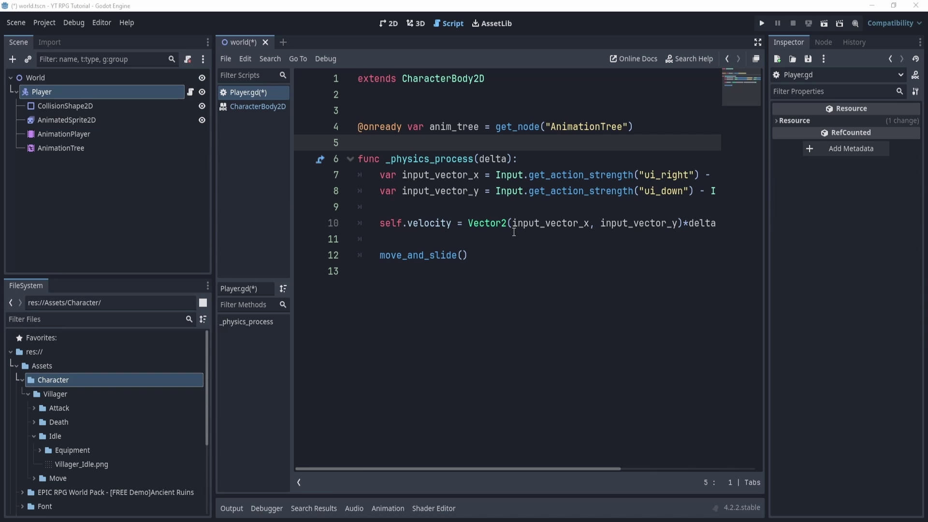
On line 11, write anim_tree.get("parameters/playback").travel("Idle")
click(428, 232)
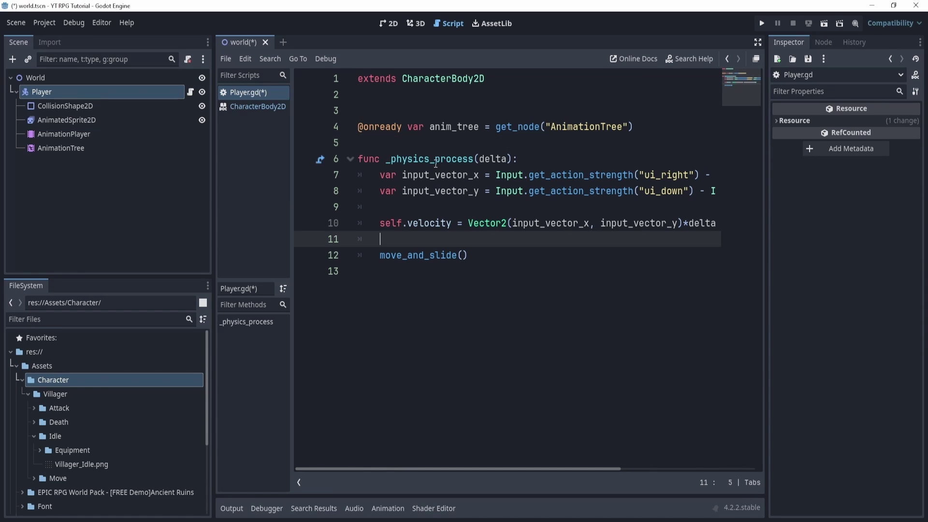
text(anim_tree.get_)
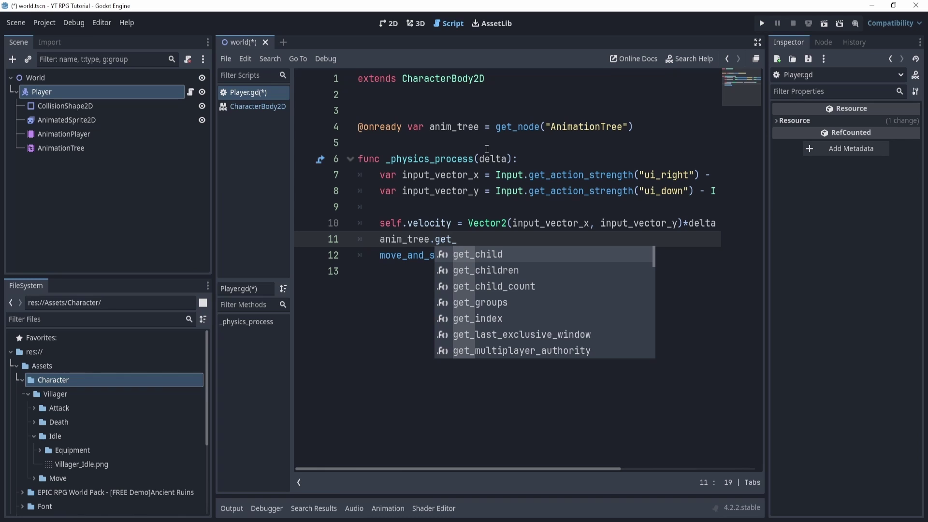
key(BackSpace)
text(("p)
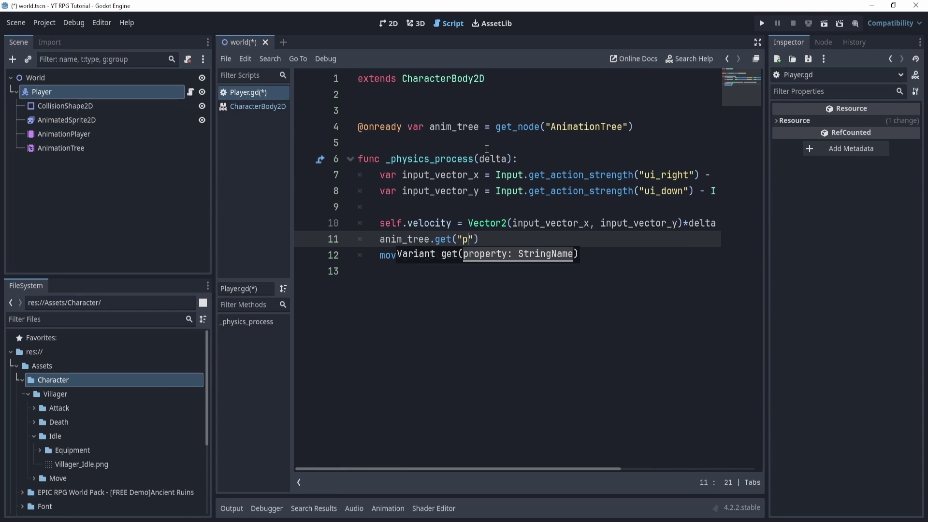
text(arameter)
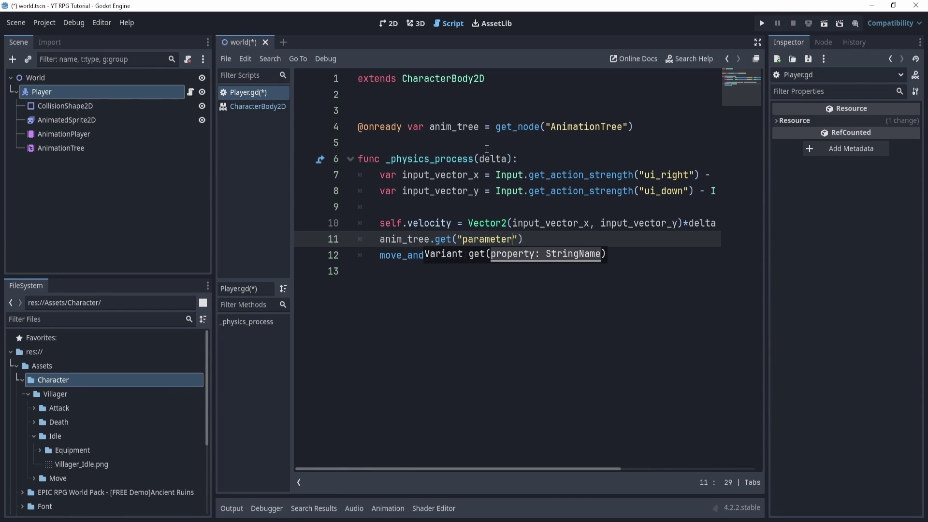
text(s/playba)
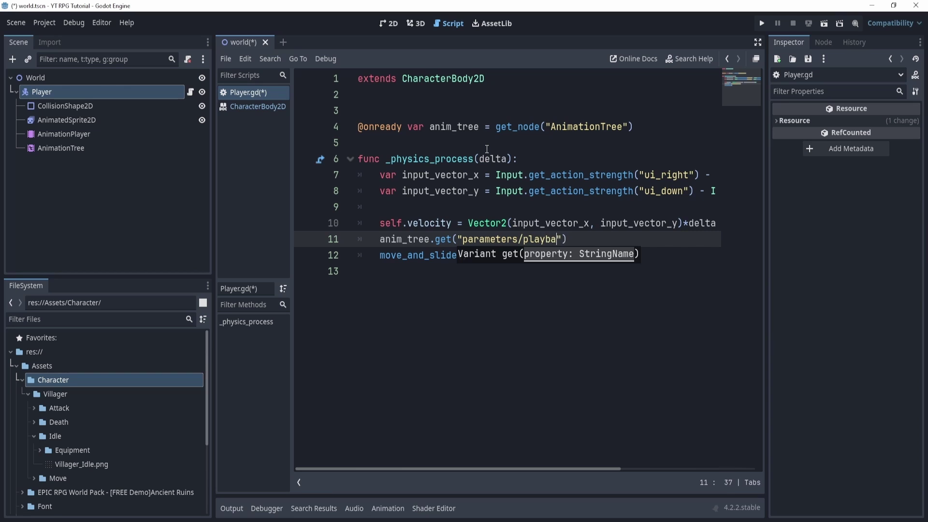
text(ck").travel(")
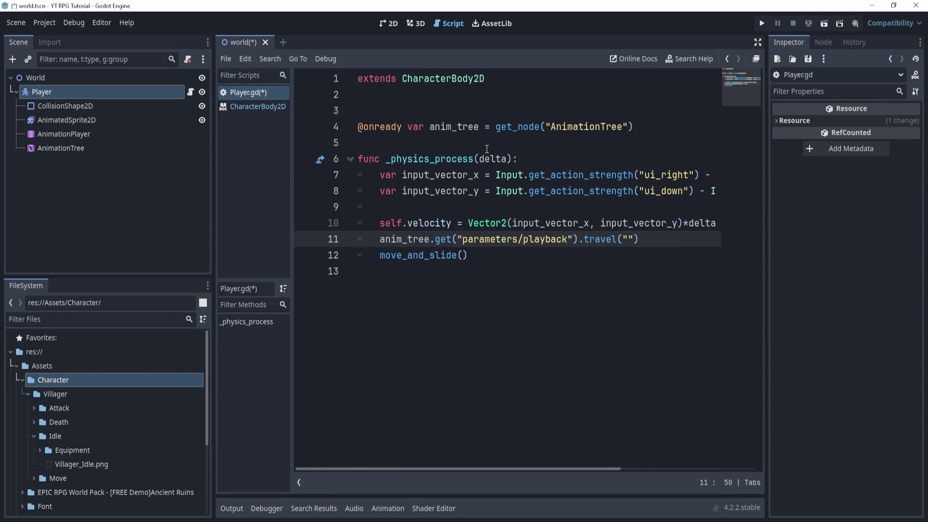
text(Idle"))
Revert the Start→Idle transition's Advance Mode to default, save the scene, and run the game
click(116, 148)
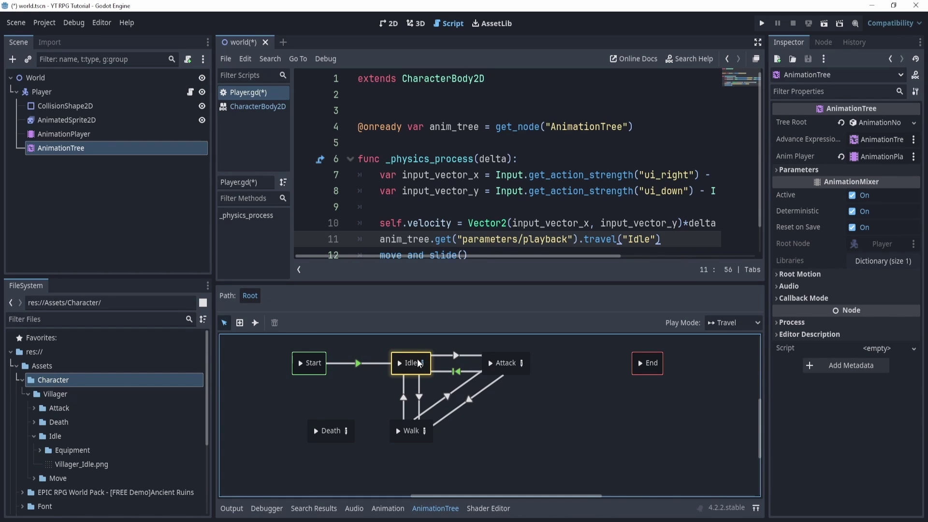
click(358, 364)
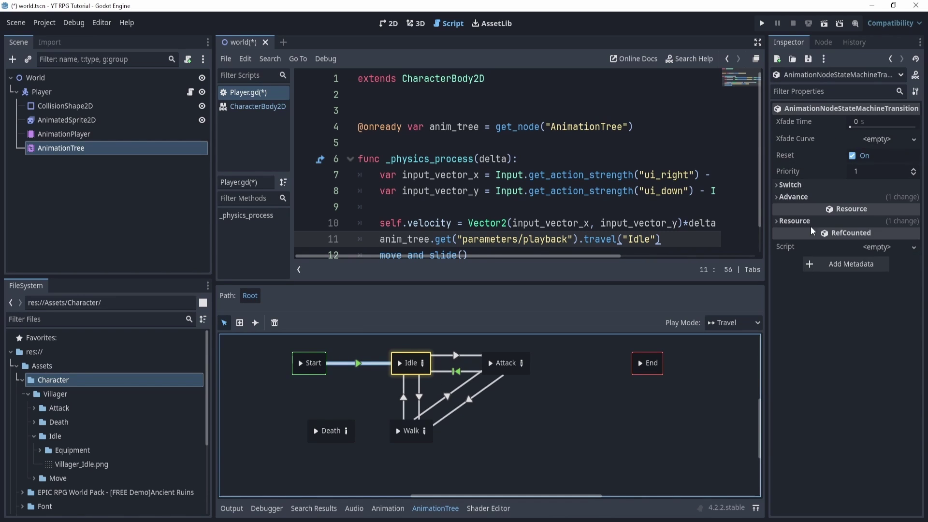
click(841, 197)
click(843, 212)
click(842, 197)
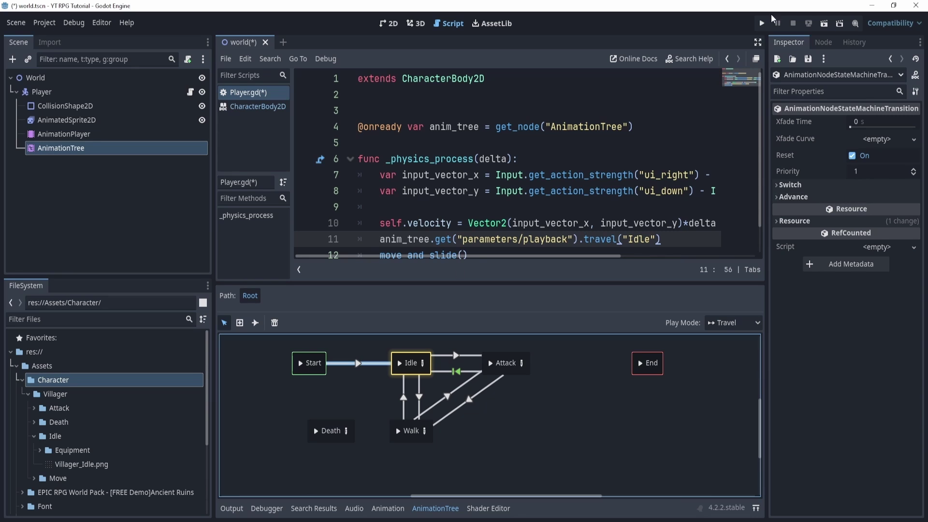
key(ctrl+s)
key(F5)
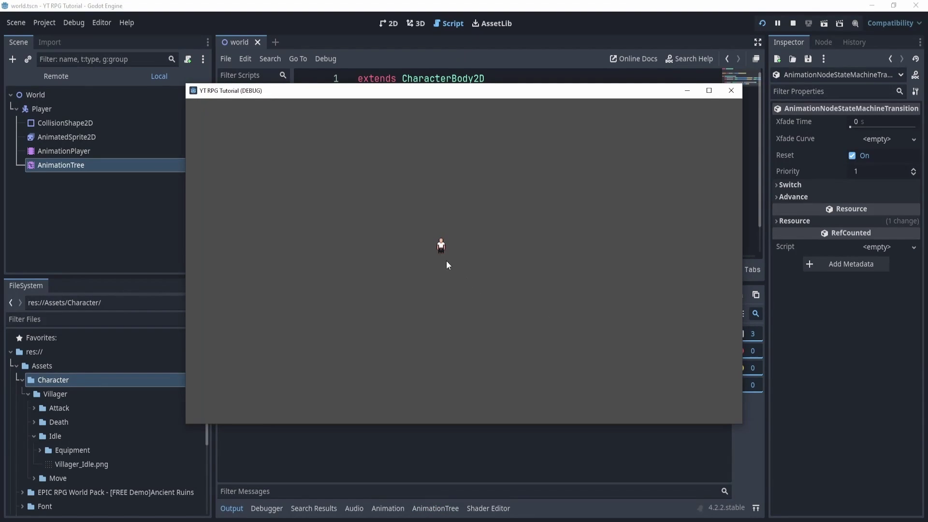
Change line 11's travel target from "Idle" to "Walk", test-run, then add a blank line after it
click(730, 90)
scroll(651, 175, down, 1)
double_click(639, 207)
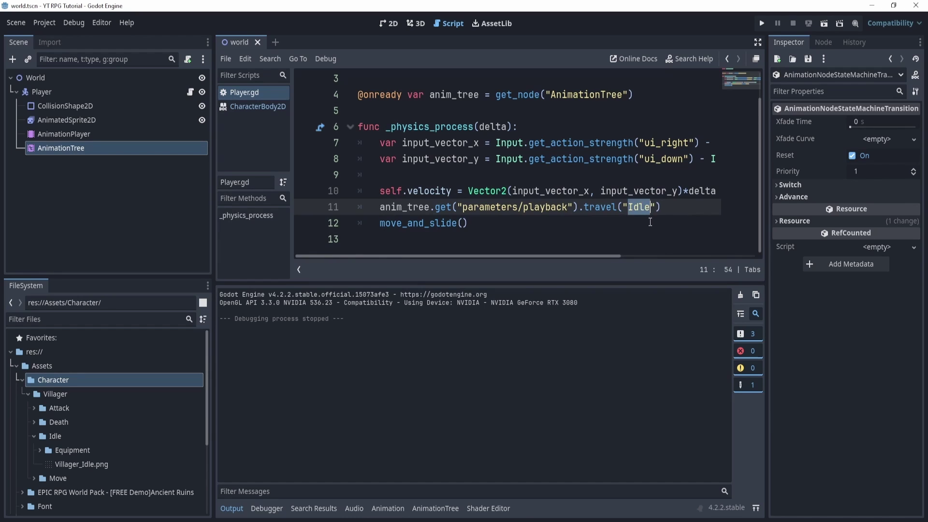
text(Walk)
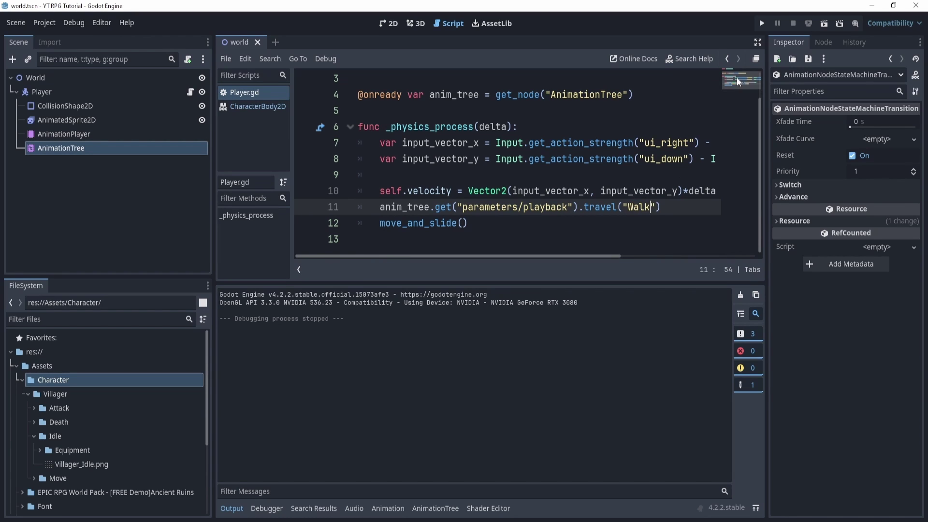
key(F5)
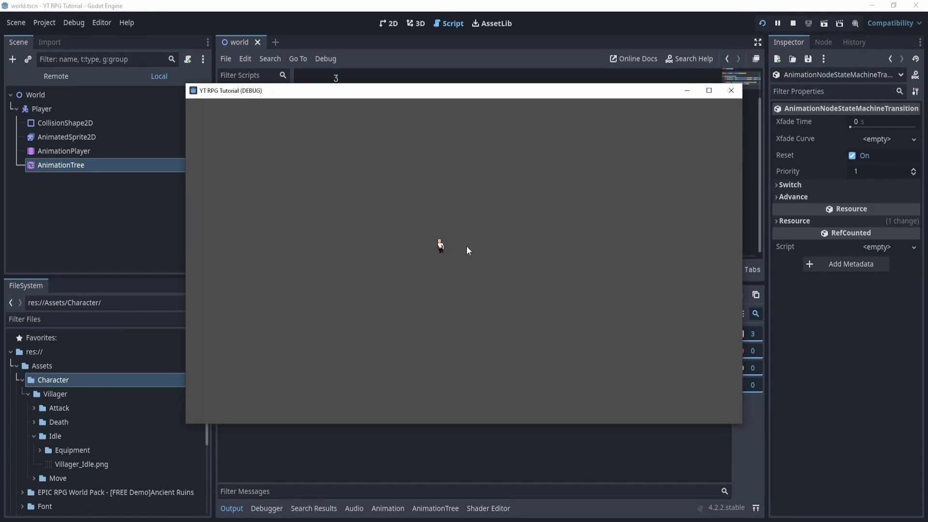
click(731, 91)
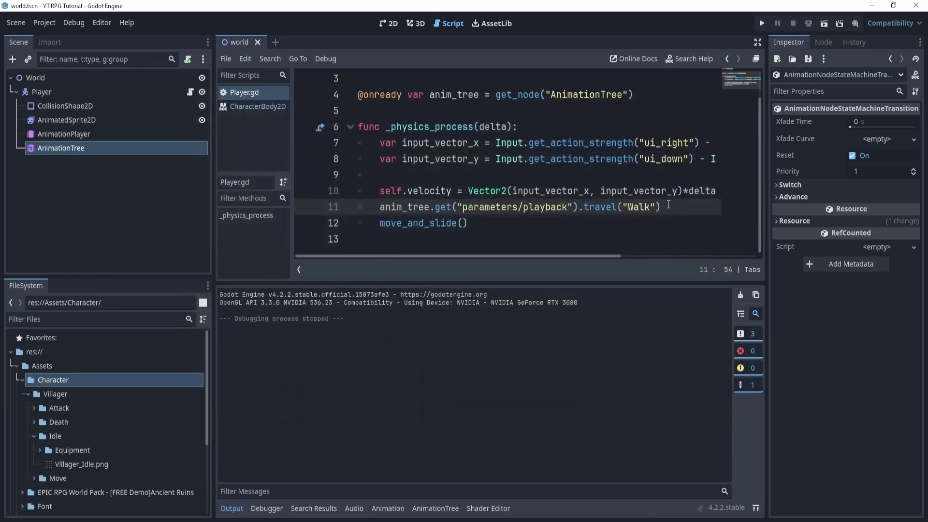
key(Return)
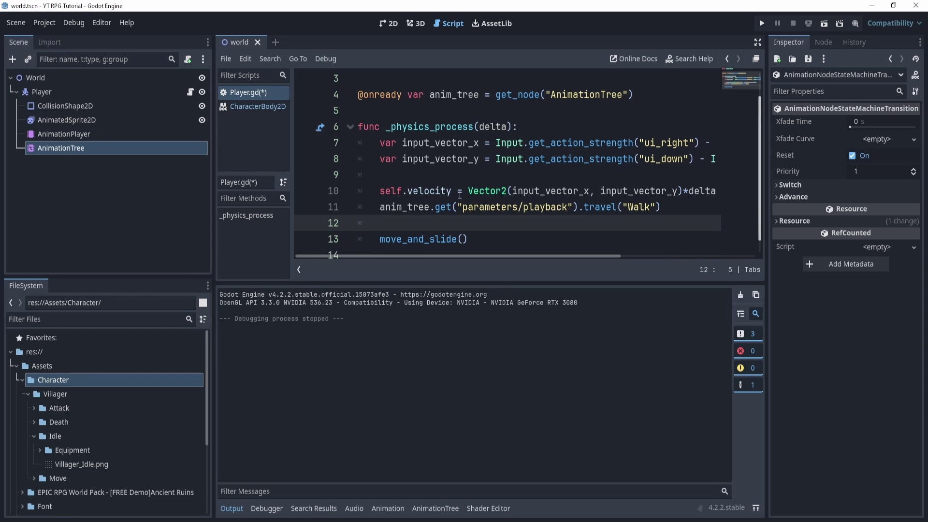
Rename input_vector_x to input_vector on line 7
double_click(542, 191)
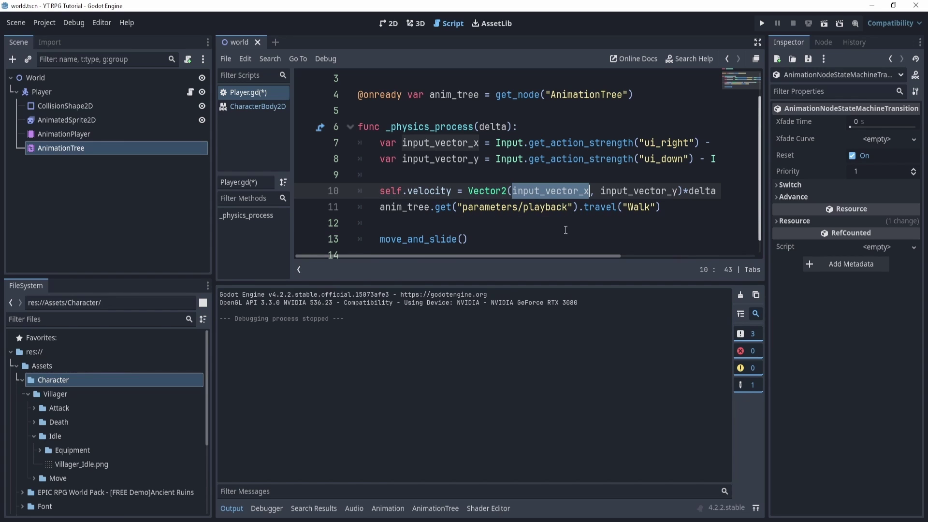
click(408, 159)
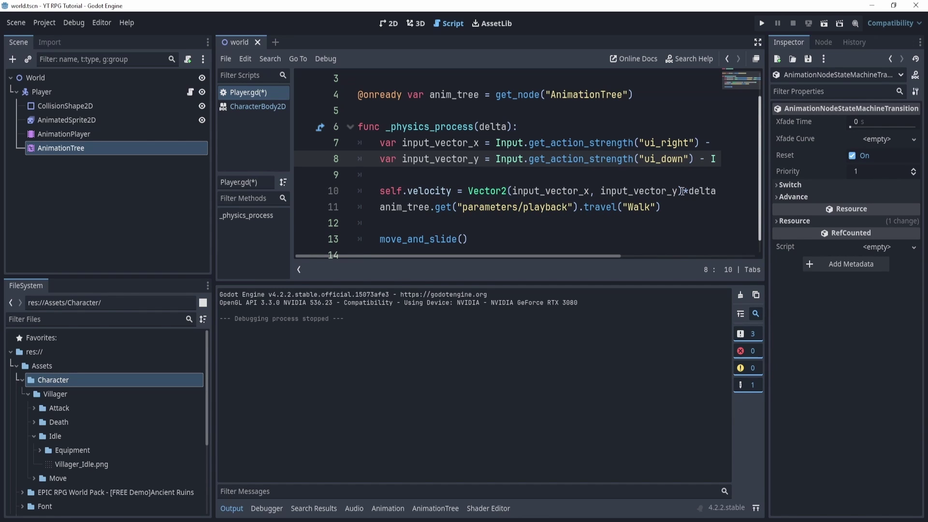
drag(682, 191, 382, 143)
click(492, 170)
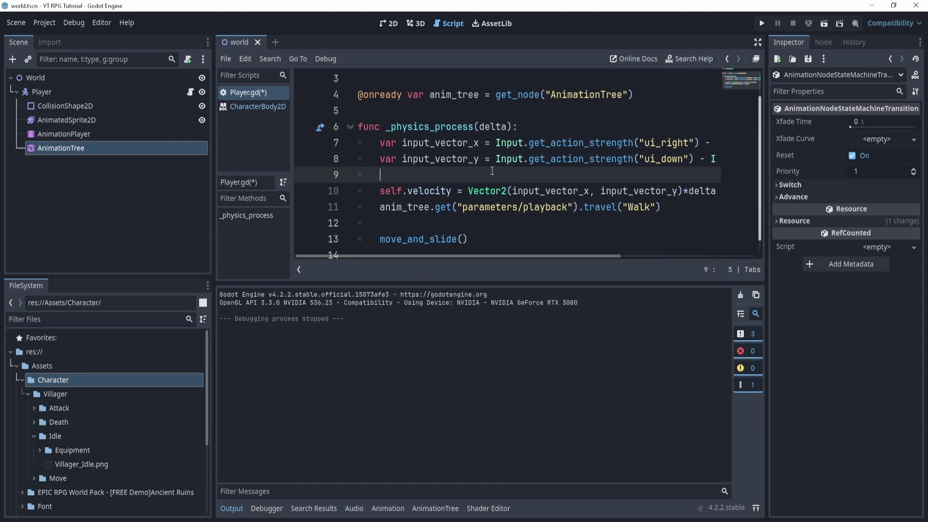
drag(479, 143, 471, 147)
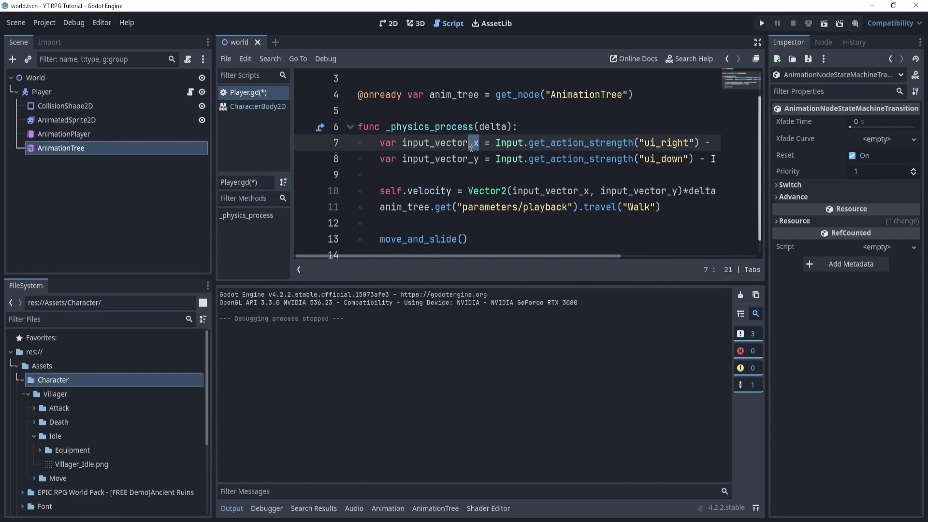
key(BackSpace)
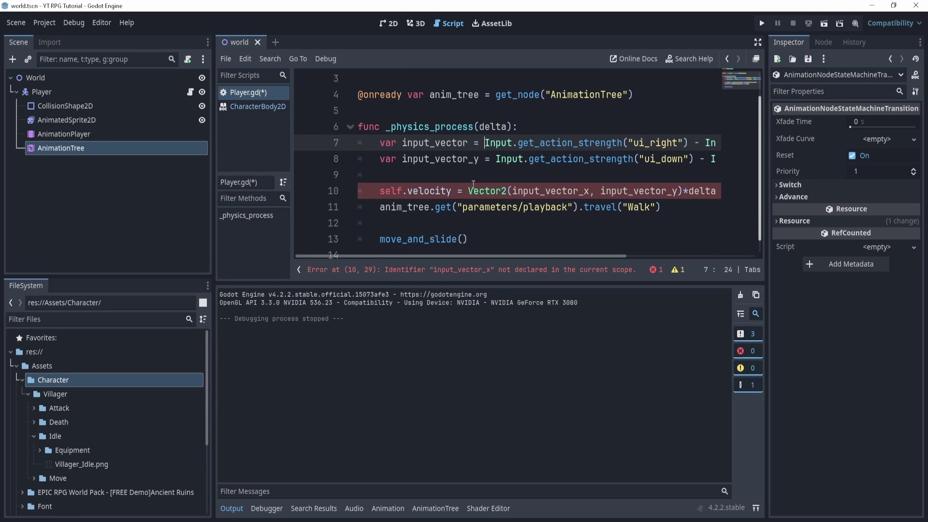
Wrap the right−left and down−up strengths in Vector2(…), removing the input_vector_y declaration
drag(467, 190, 685, 190)
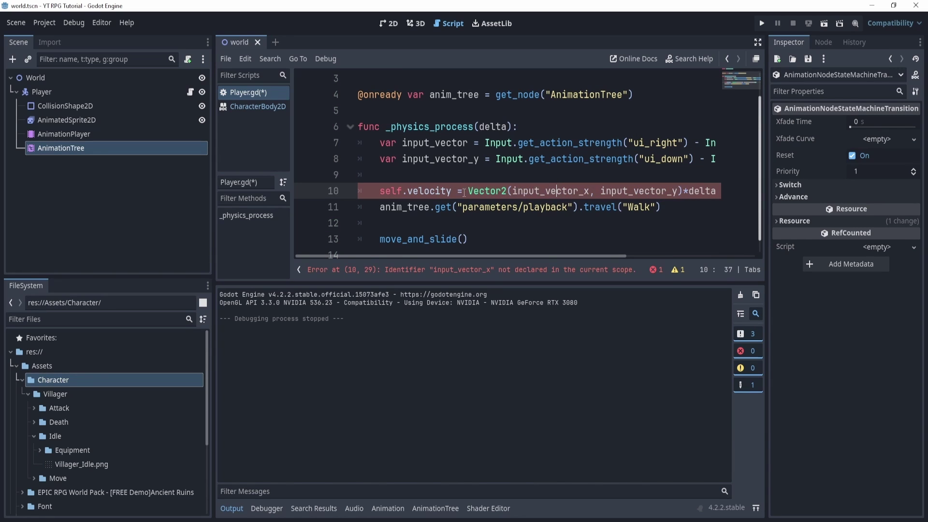
drag(467, 191, 511, 191)
key(ctrl+c)
click(486, 143)
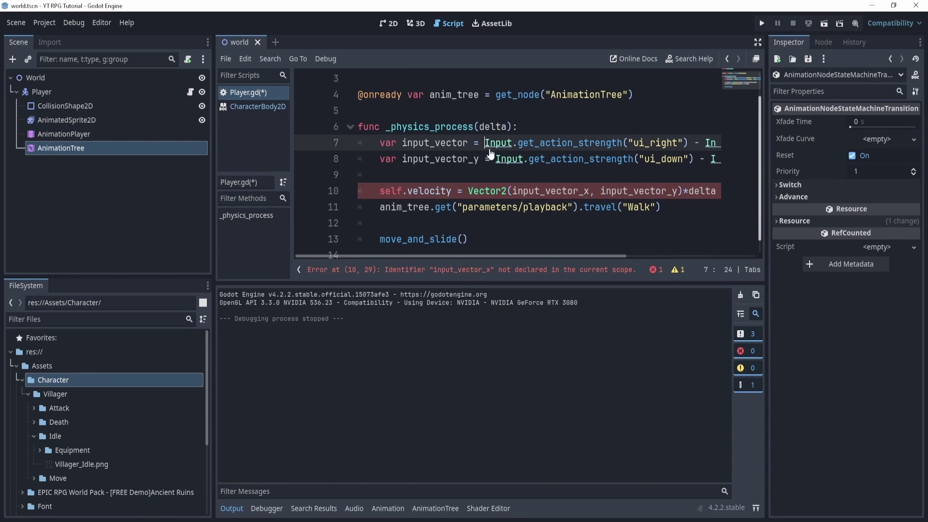
key(ctrl+v)
drag(495, 159, 380, 159)
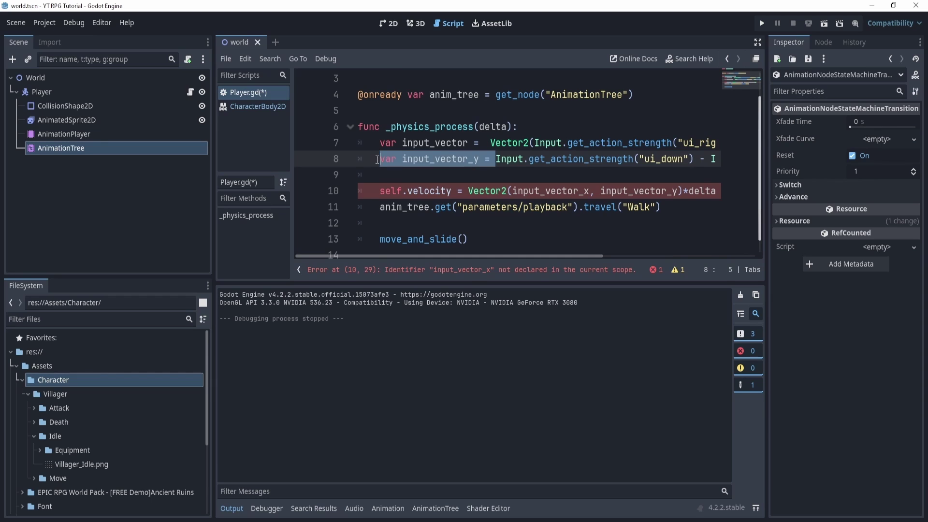
key(BackSpace)
key(End)
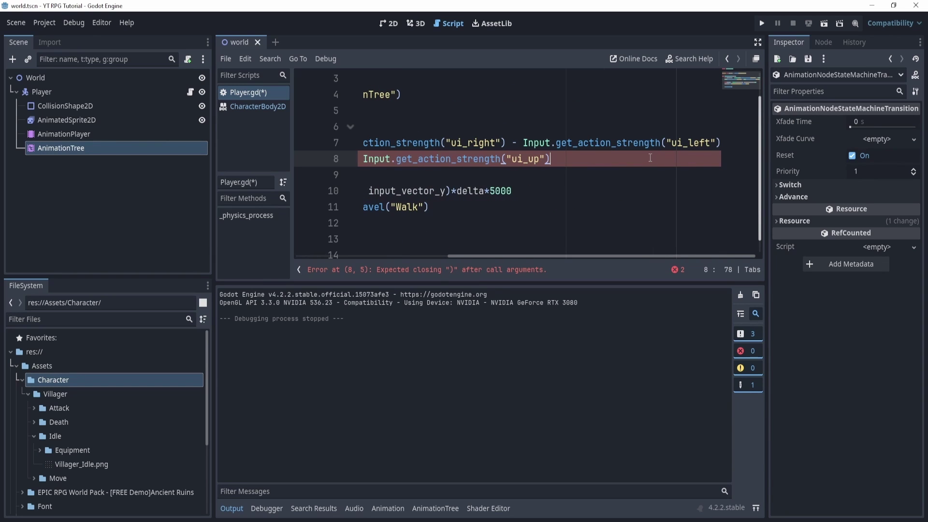
text())
click(718, 142)
text(,)
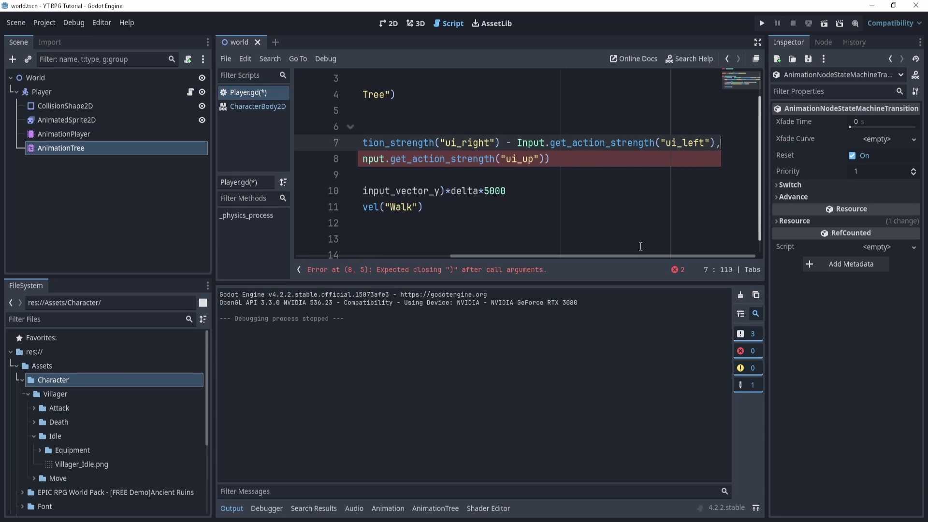
Spread the Vector2 over lines, one strength per line with the closing parenthesis below
click(567, 165)
scroll(520, 152, left, 5)
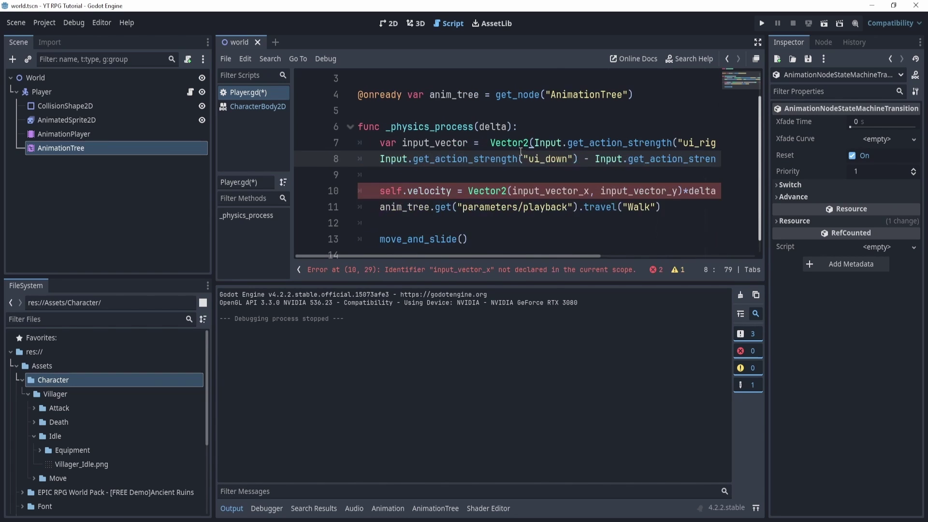
click(534, 143)
key(Return)
key(BackSpace)
key(BackSpace)
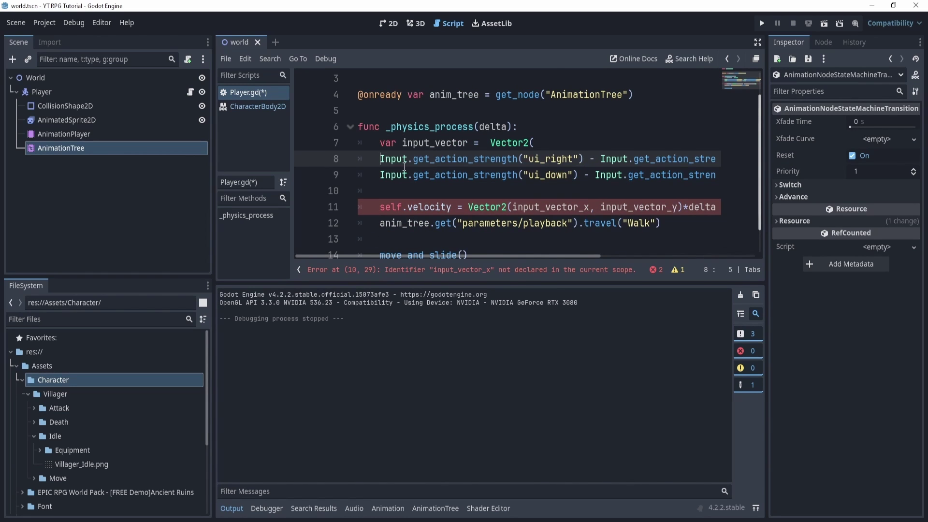
drag(380, 160, 609, 176)
key(Down)
scroll(669, 170, right, 5)
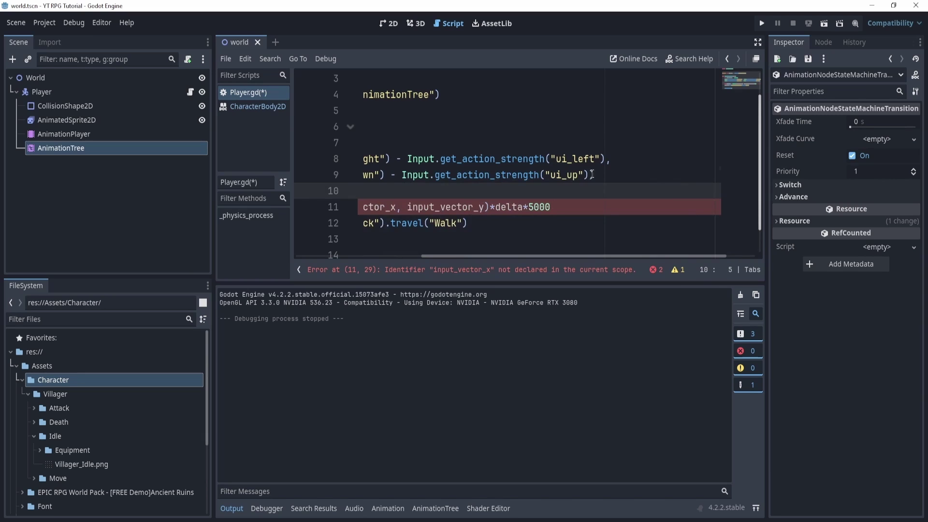
text())
key(Return)
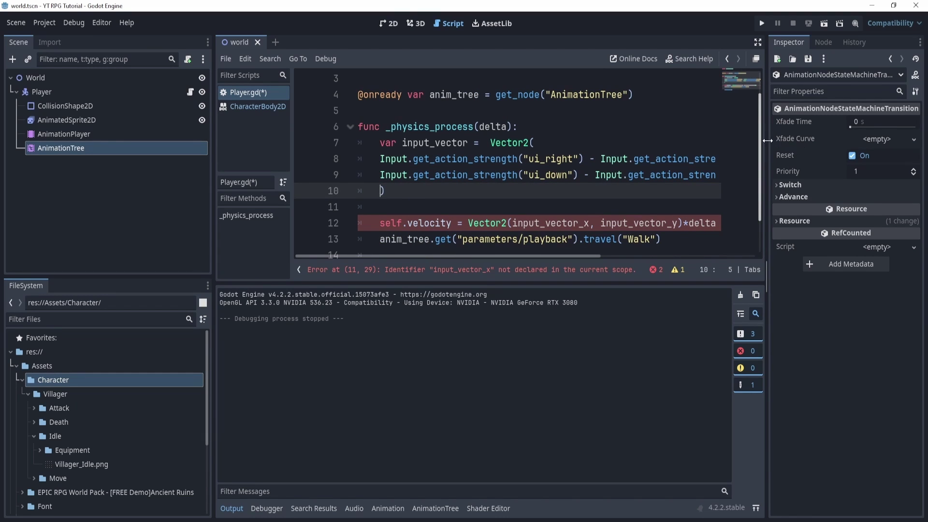